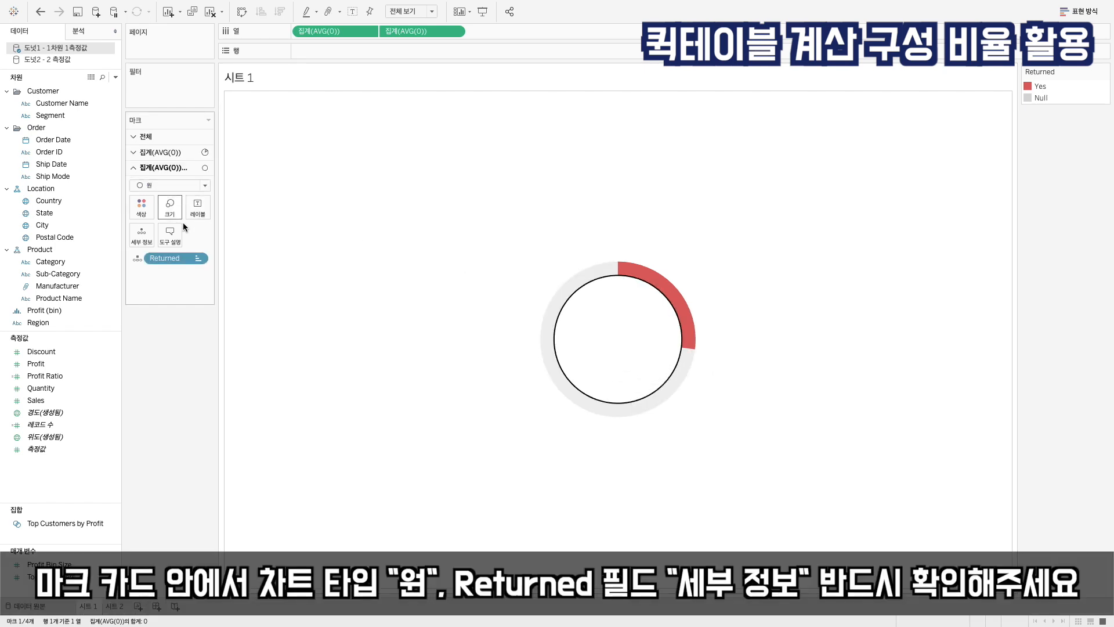
# - Add Sales as a label on the inner circle marks of the donut chart
pyautogui.click(188, 282)
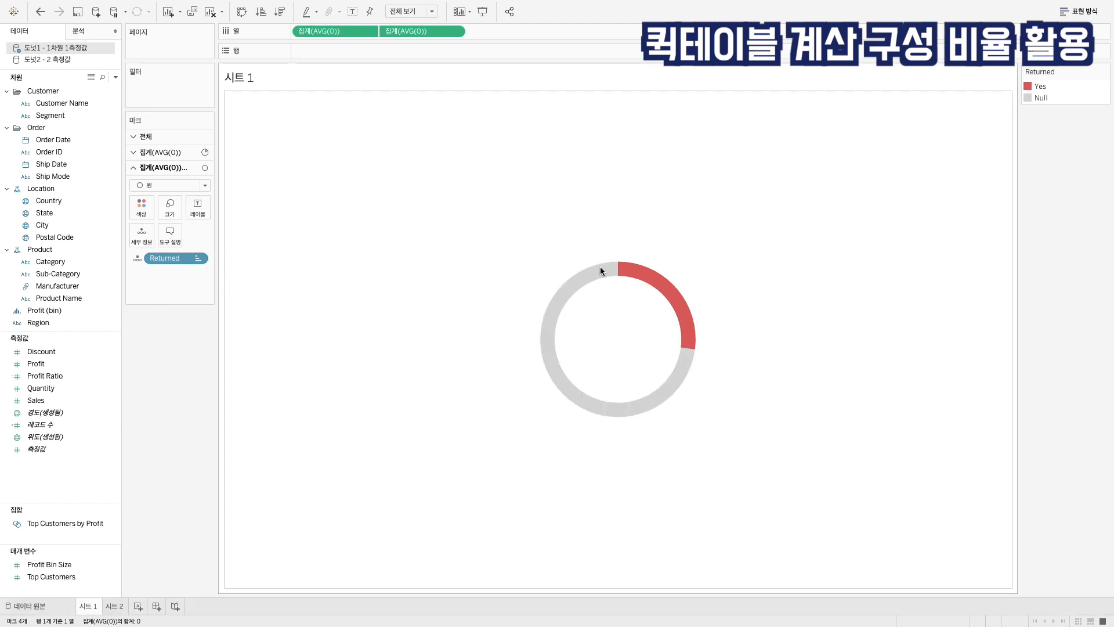
pyautogui.moveTo(687, 296)
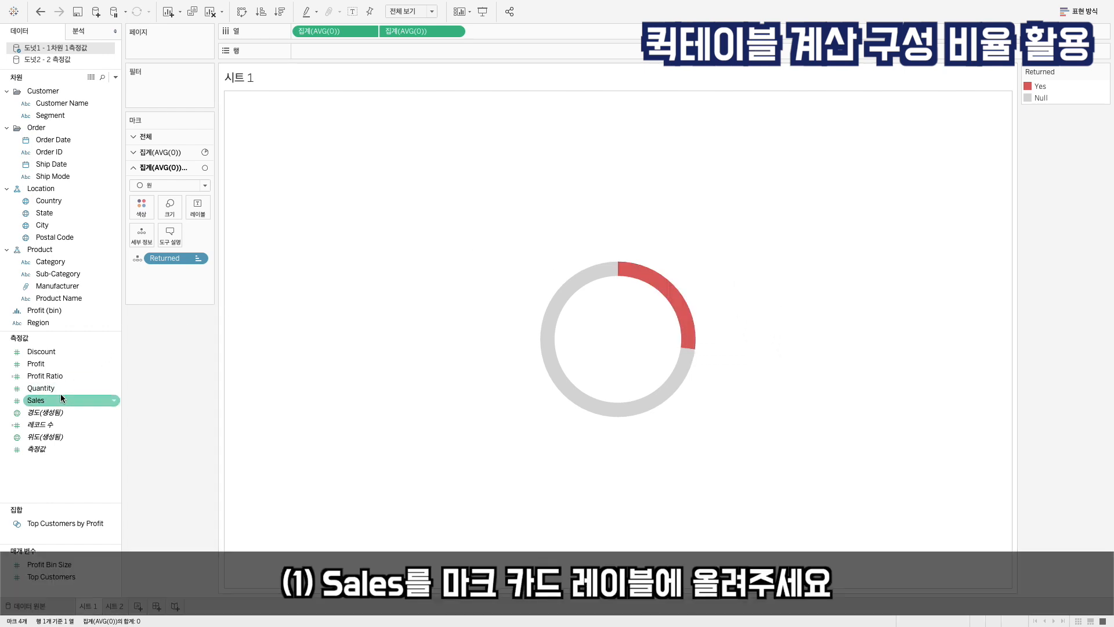
pyautogui.moveTo(57, 396); pyautogui.dragTo(195, 213)
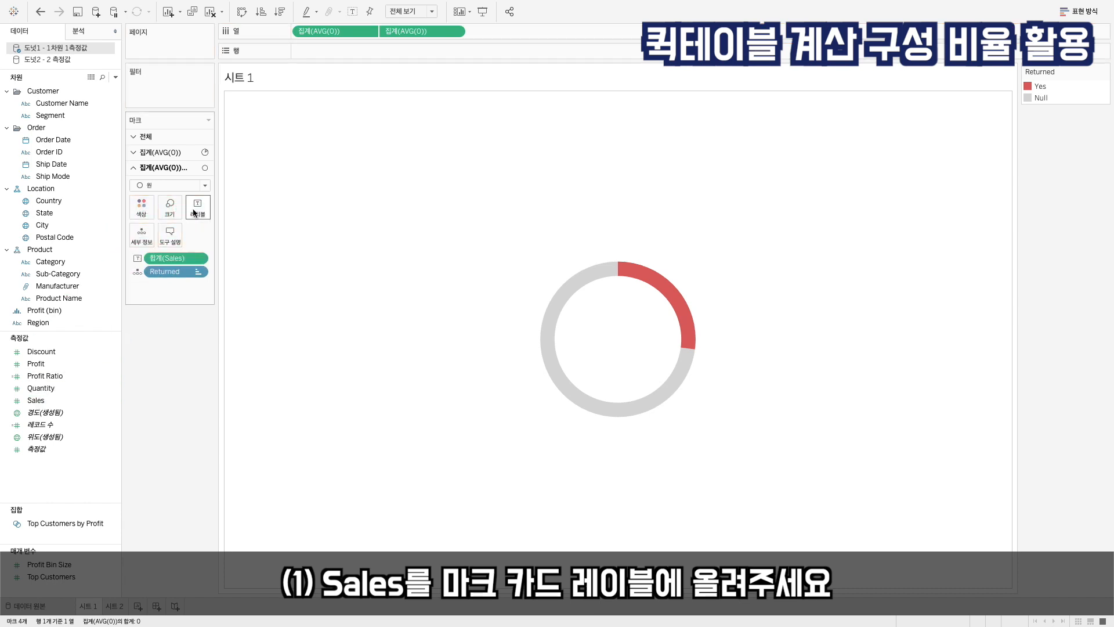
pyautogui.moveTo(706, 342)
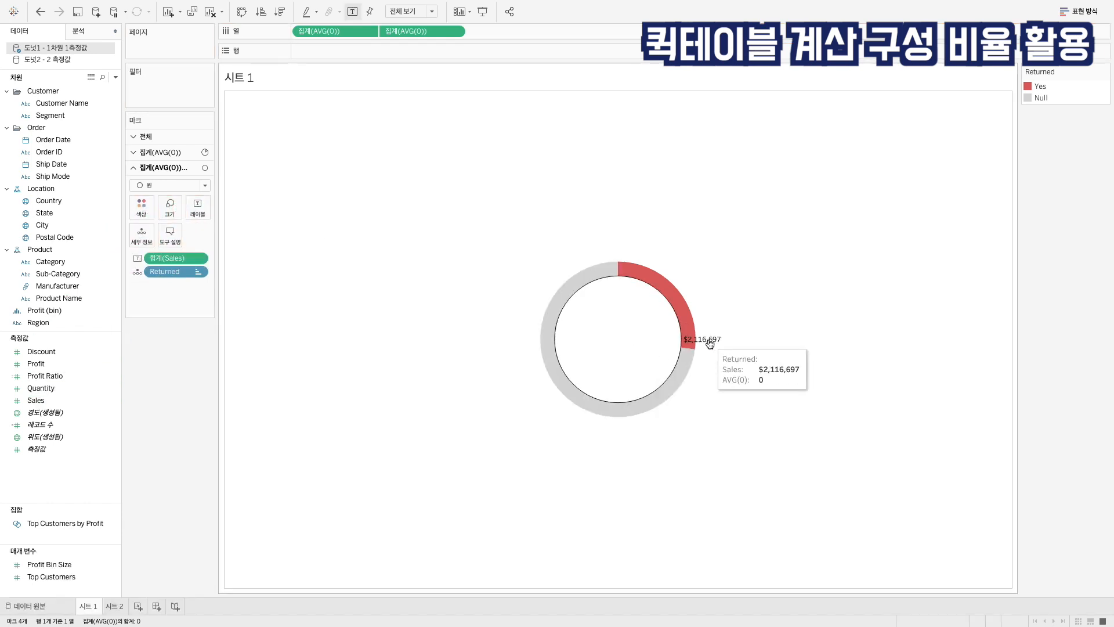
pyautogui.moveTo(691, 324)
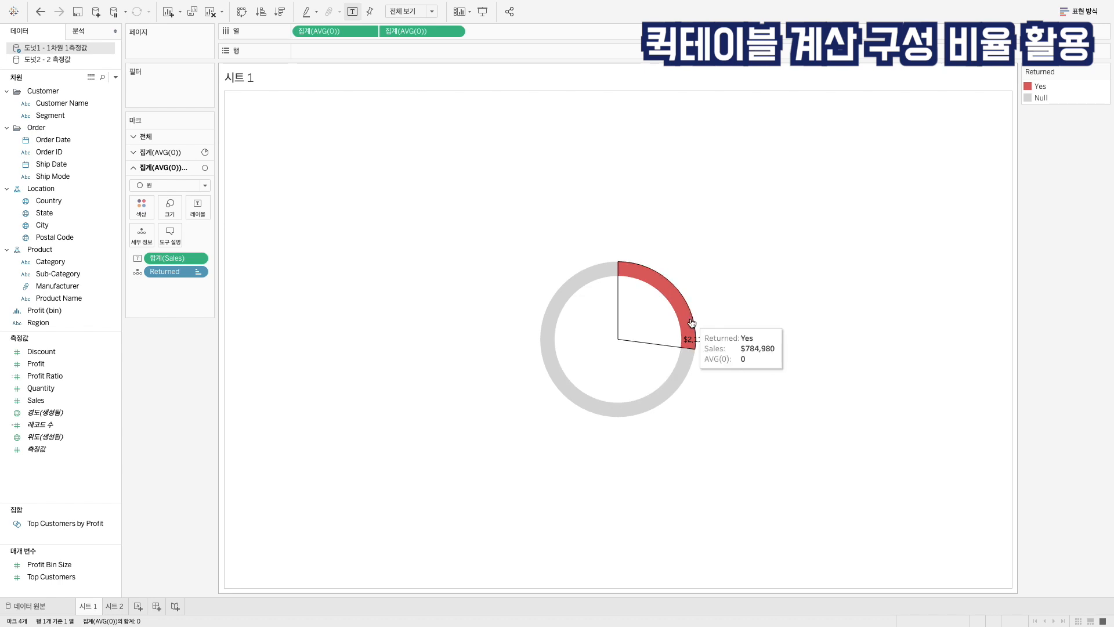
pyautogui.moveTo(688, 365)
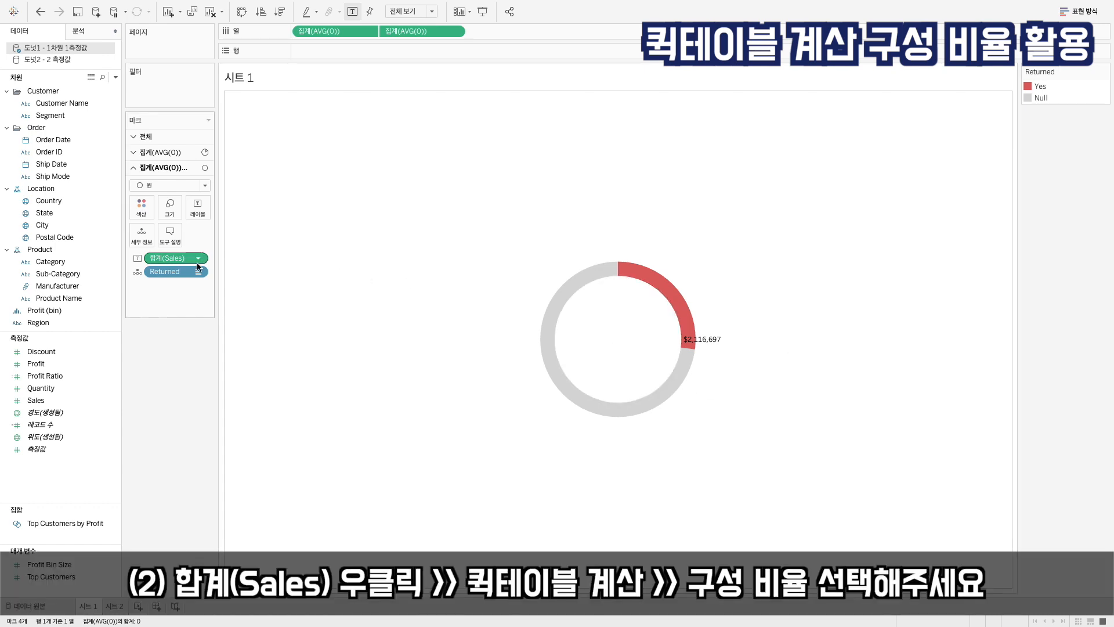
# - Apply the percent of total (구성 비율) quick table calculation to the 합계(Sales) label field
pyautogui.rightClick(176, 265)
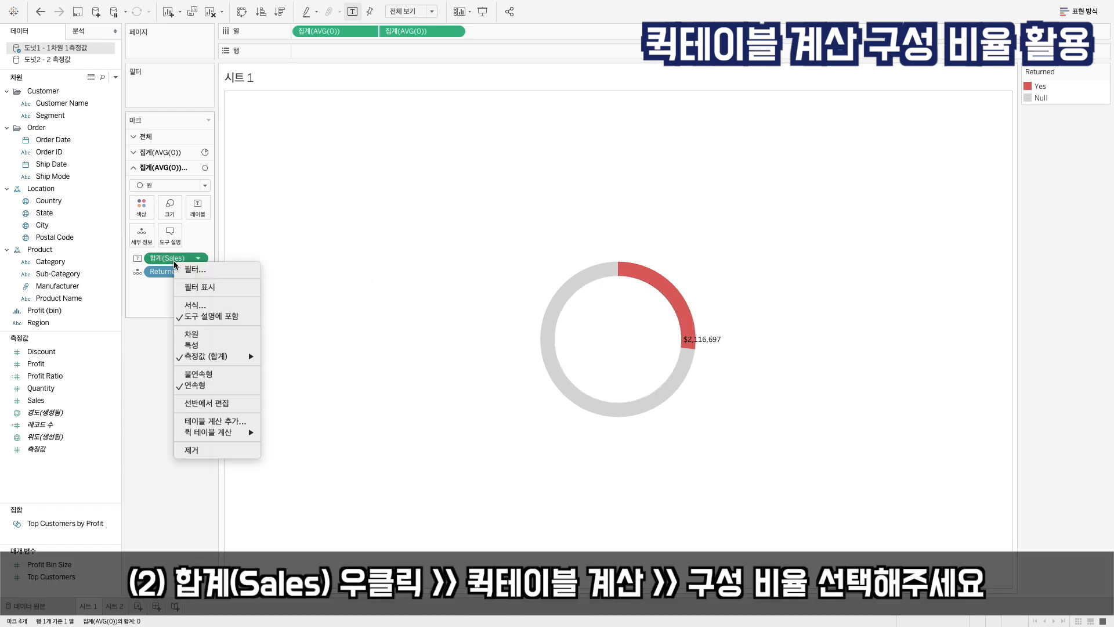
pyautogui.moveTo(193, 434)
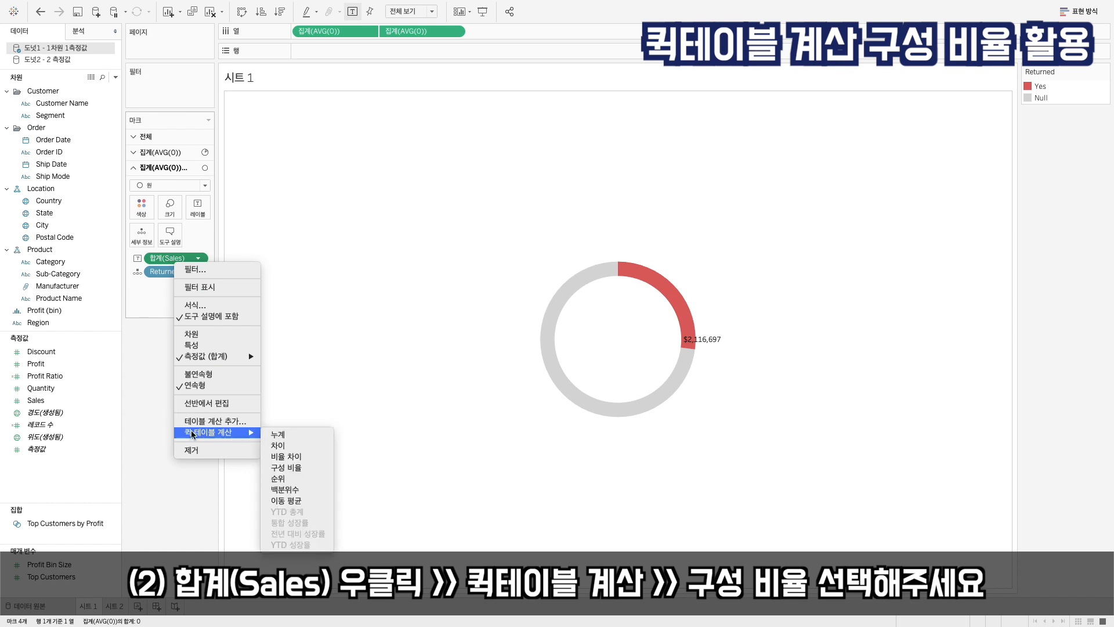
pyautogui.click(300, 468)
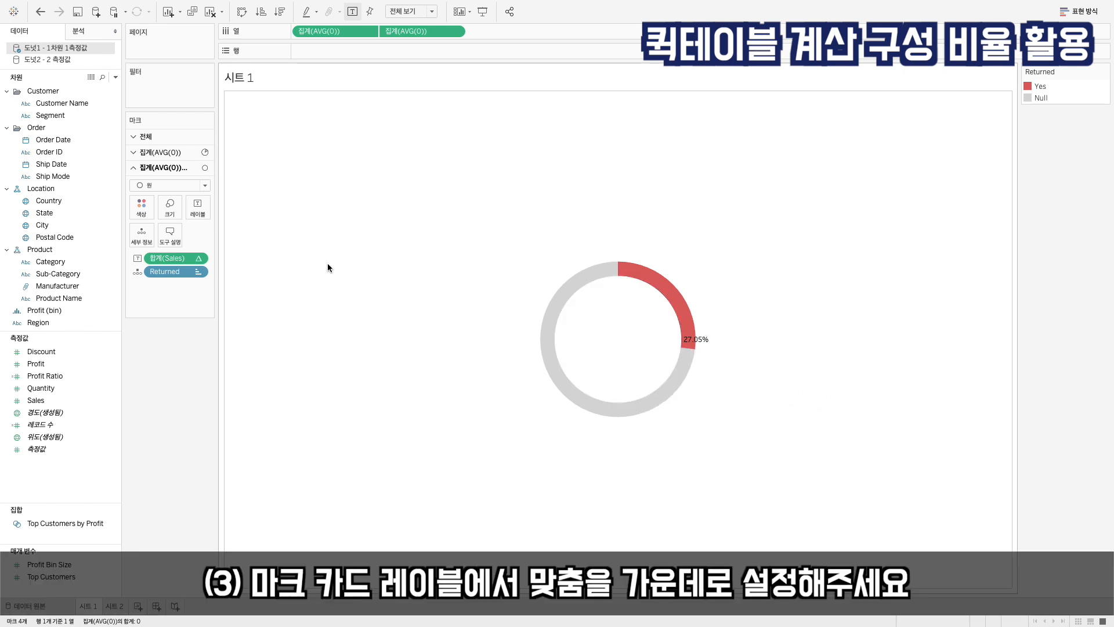
# - Set the horizontal alignment of the inner circle's label to centre
pyautogui.click(202, 212)
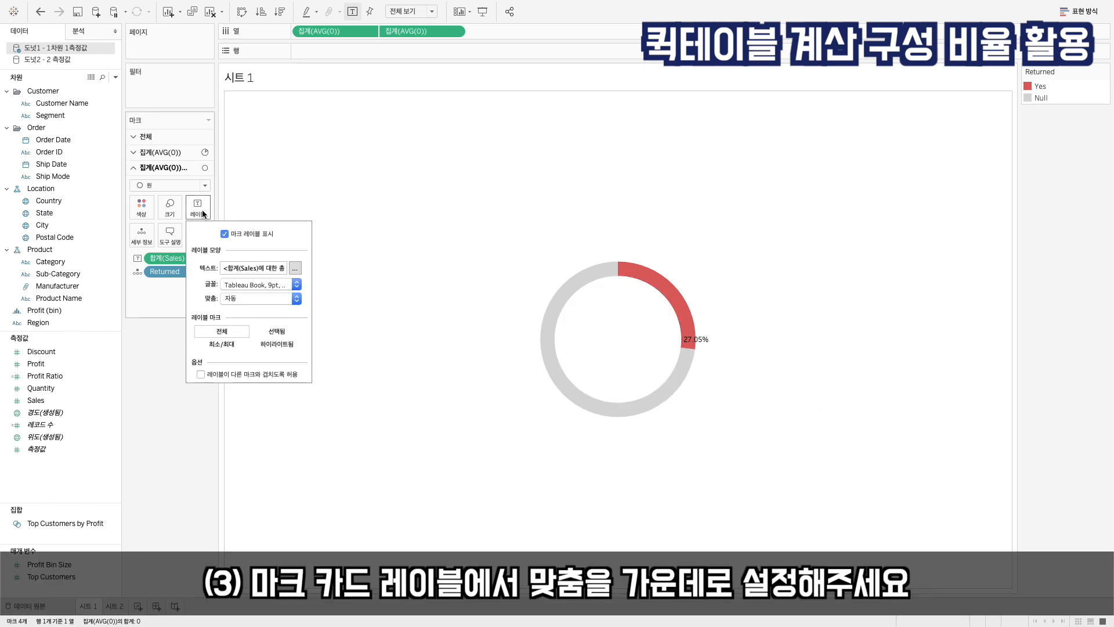
pyautogui.click(242, 299)
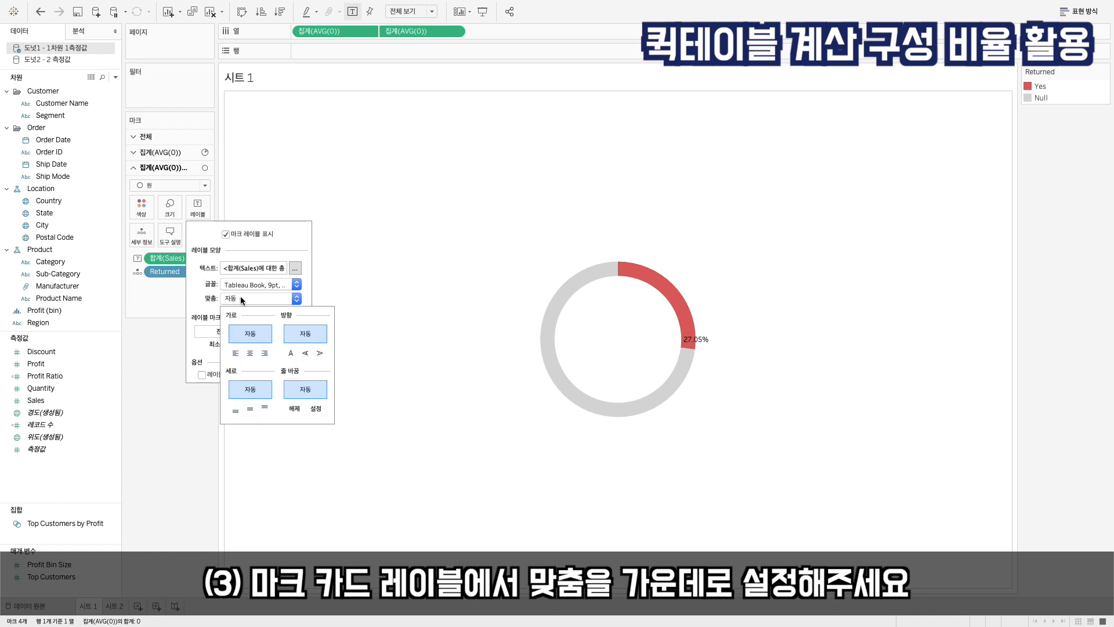
pyautogui.click(250, 353)
pyautogui.click(445, 360)
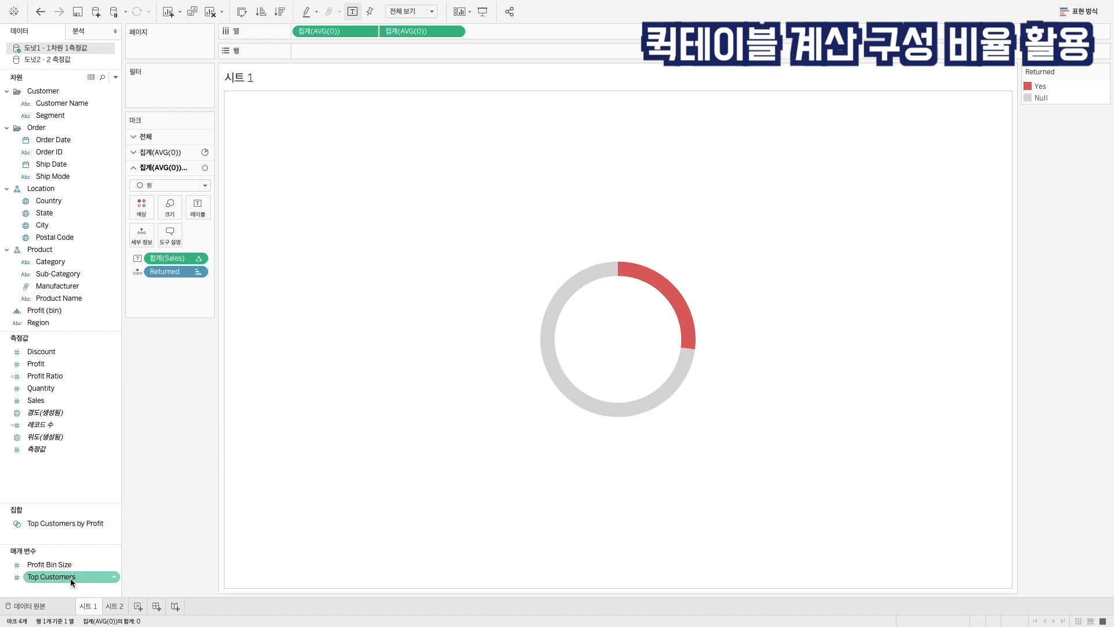
# - Inspect the outer pie slices and the inner circle to compare their mark layers and Sales details
pyautogui.click(653, 265)
pyautogui.click(663, 229)
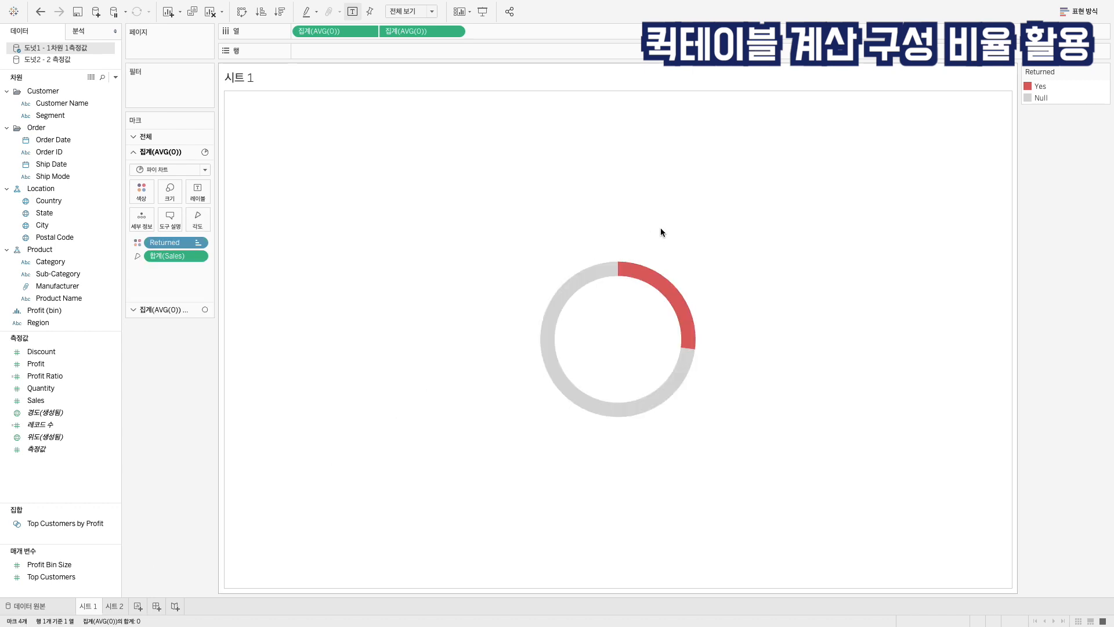
pyautogui.click(596, 277)
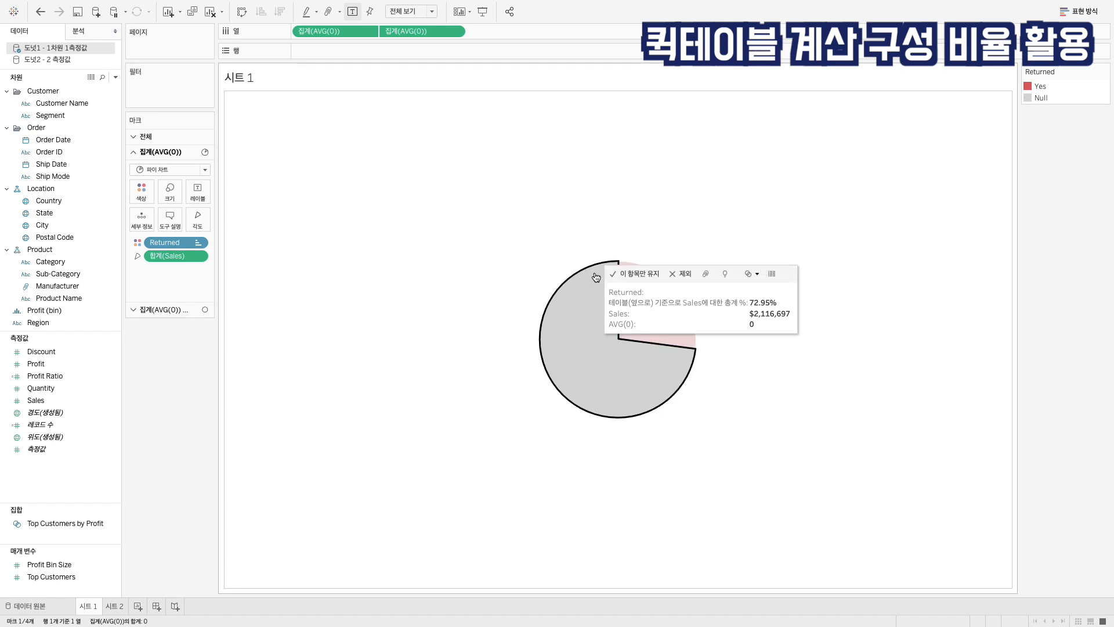
pyautogui.click(593, 220)
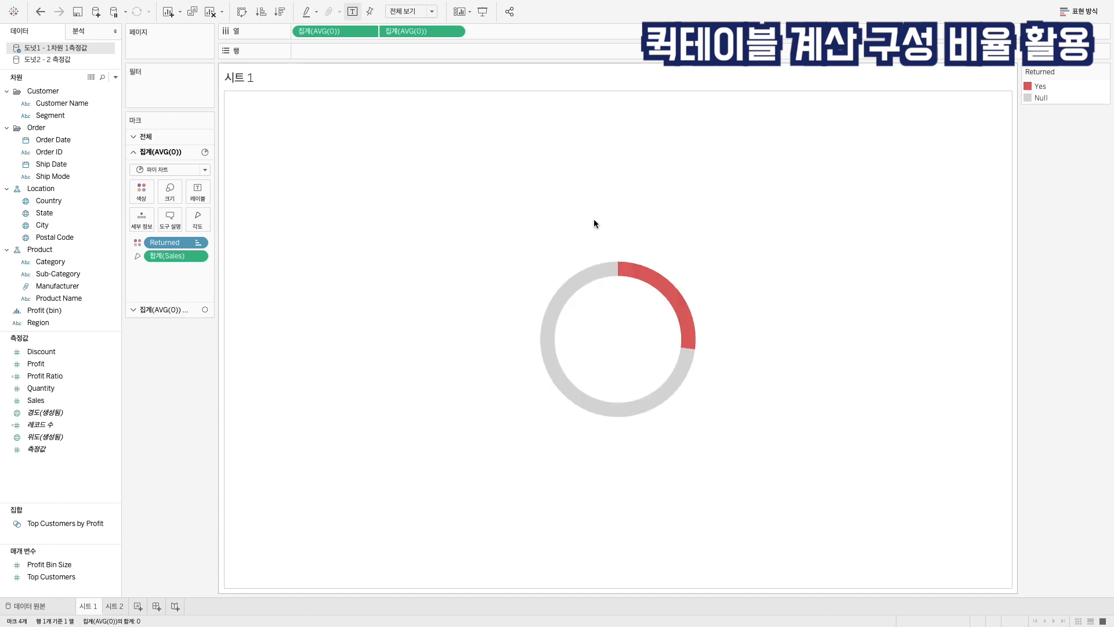
pyautogui.click(605, 324)
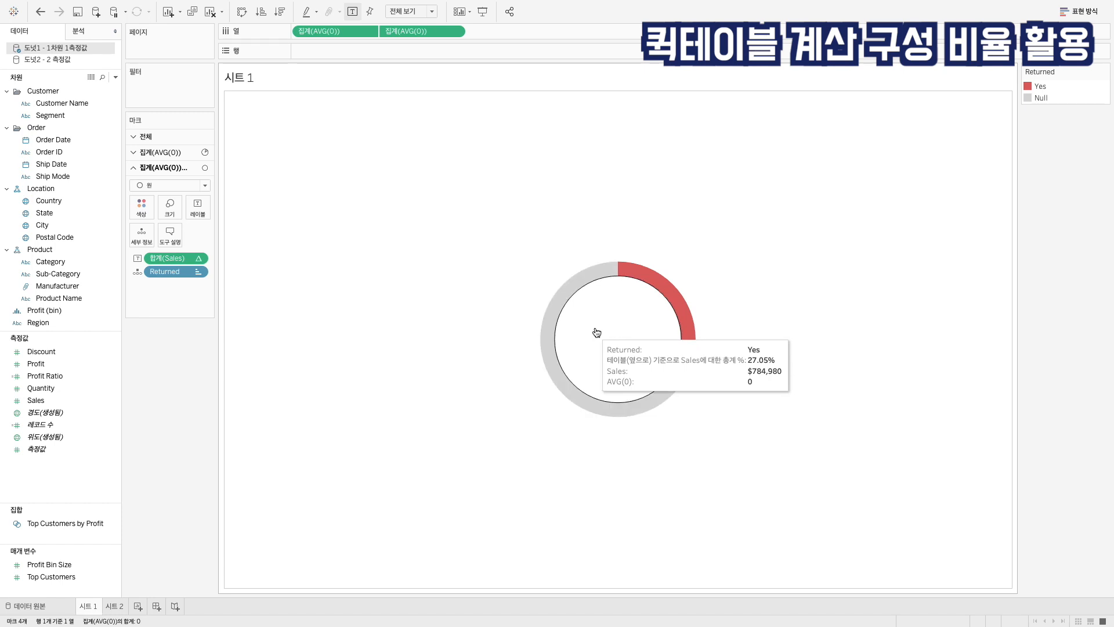
pyautogui.click(255, 287)
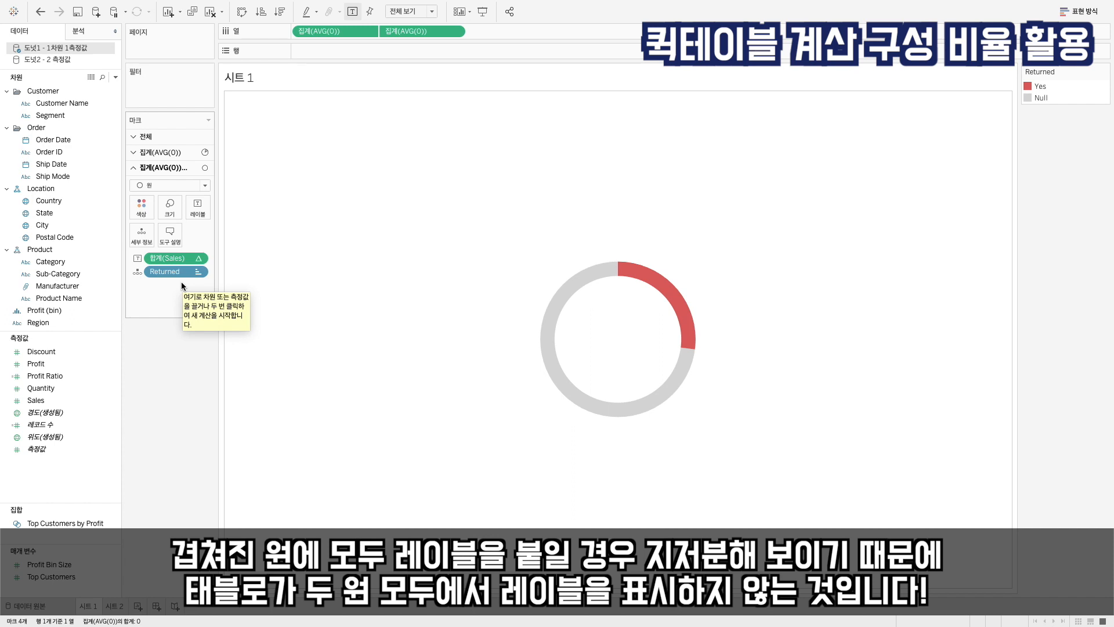
# - Set the mark label of the donut's inner circle to always show (항상 표시)
pyautogui.moveTo(686, 336)
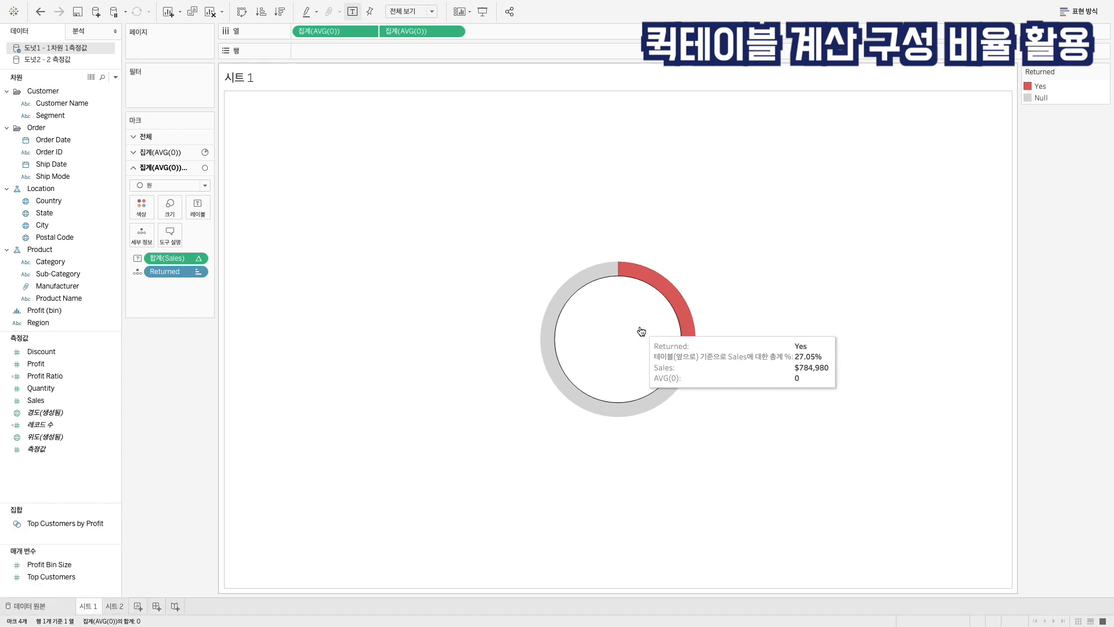
pyautogui.rightClick(641, 331)
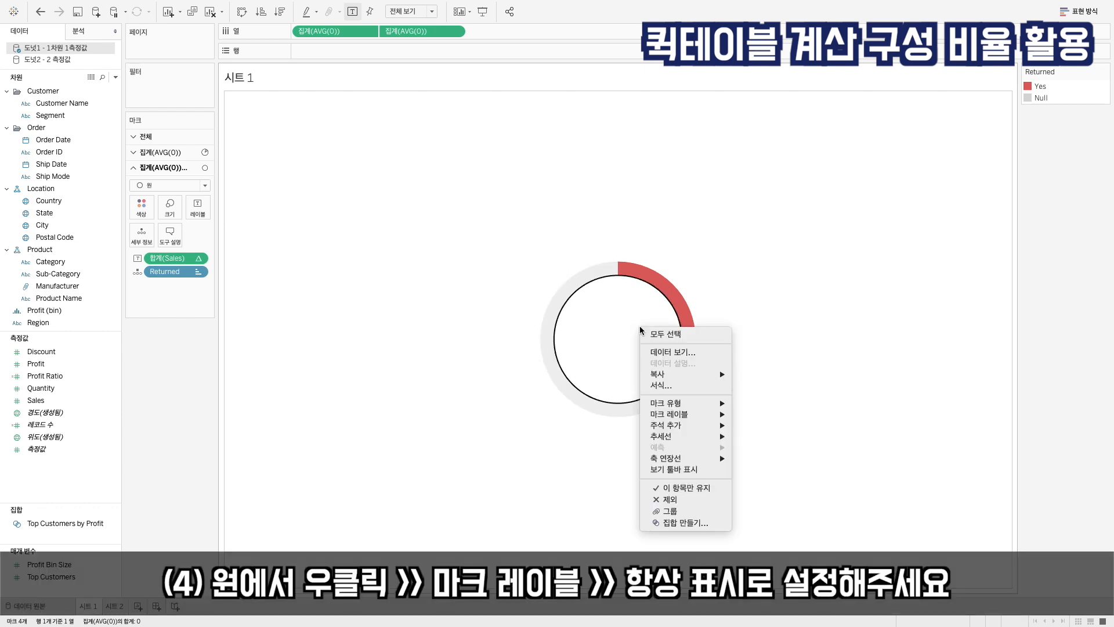
pyautogui.moveTo(666, 415)
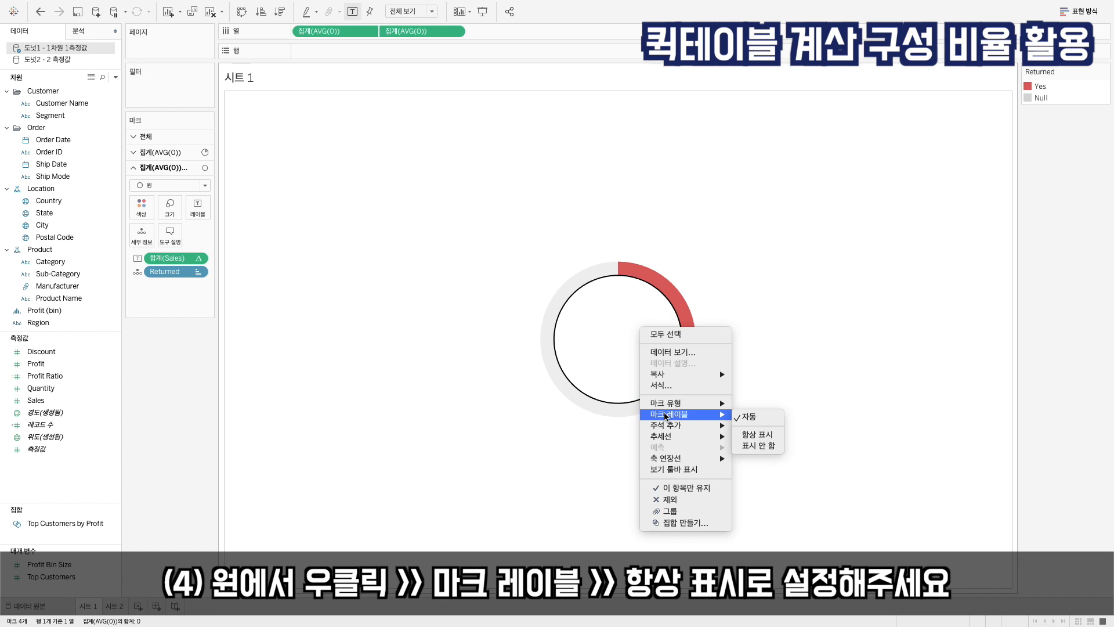
pyautogui.click(756, 436)
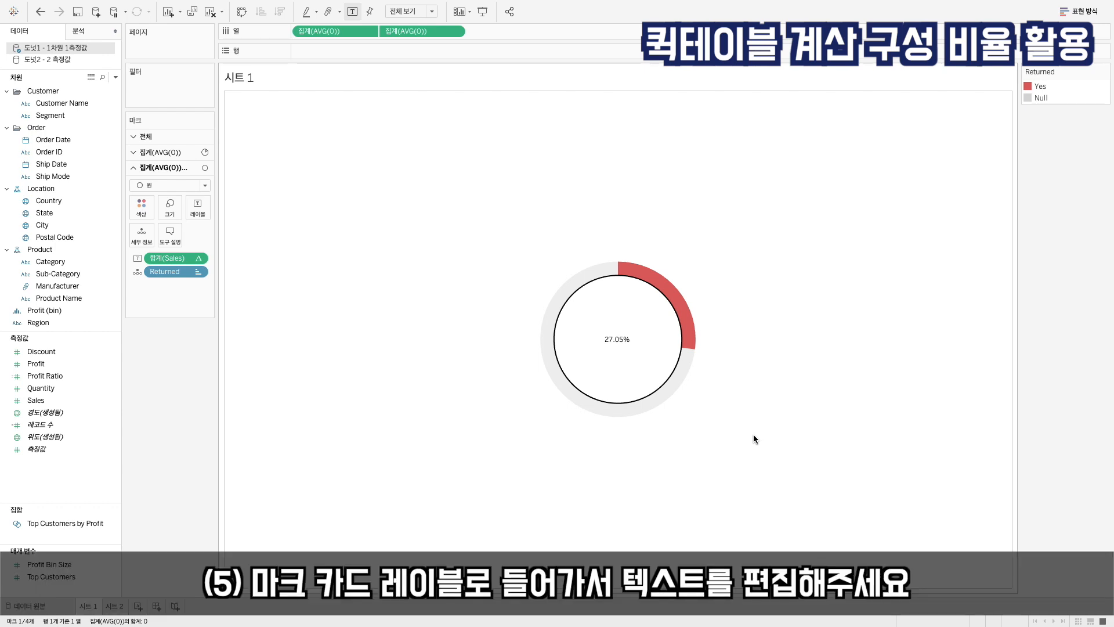
pyautogui.click(753, 434)
# - Add a second line reading "out of Total Sales" below the percentage field in the label text
pyautogui.click(200, 210)
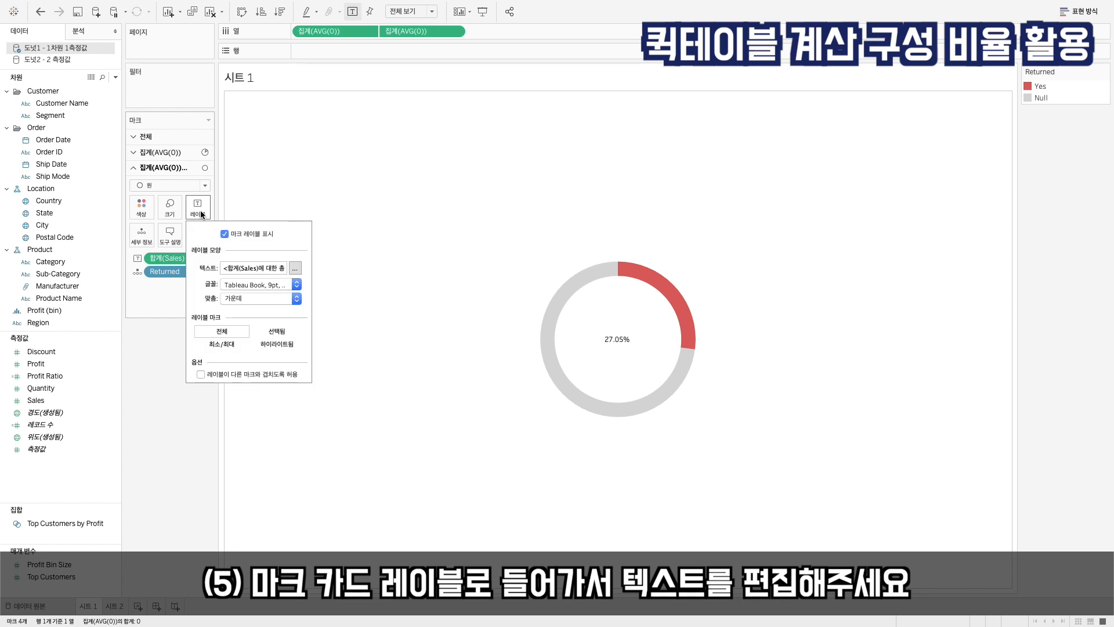
pyautogui.click(295, 268)
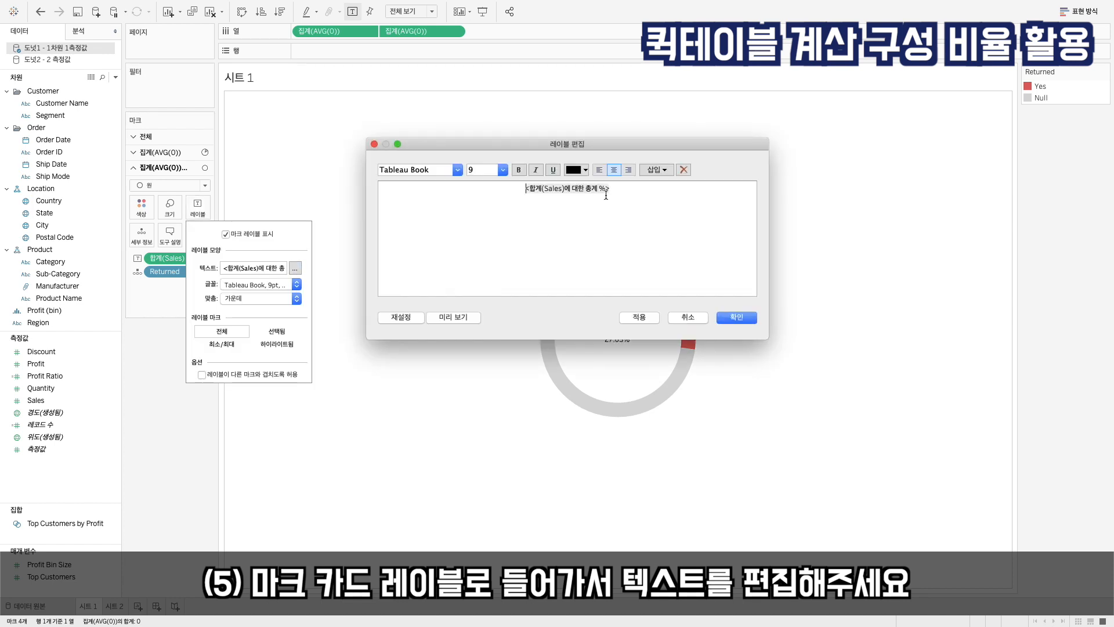
pyautogui.press('Return')
pyautogui.write('out')
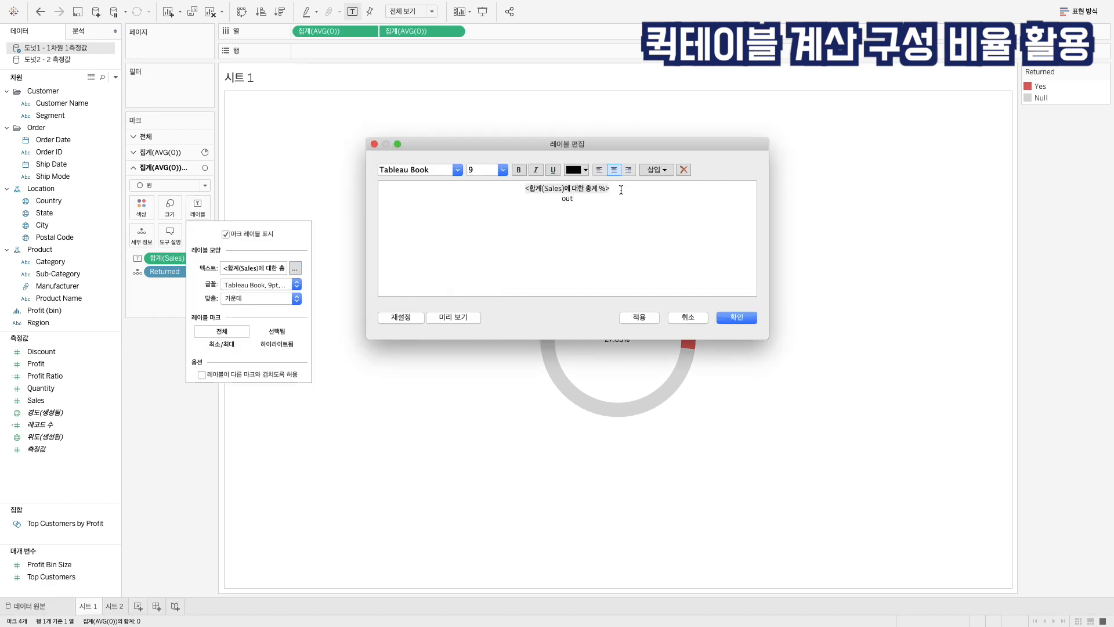
pyautogui.write(' of Total Sales')
# - Set the font size of the entire label text to 12
pyautogui.press('super+a')
pyautogui.click(502, 169)
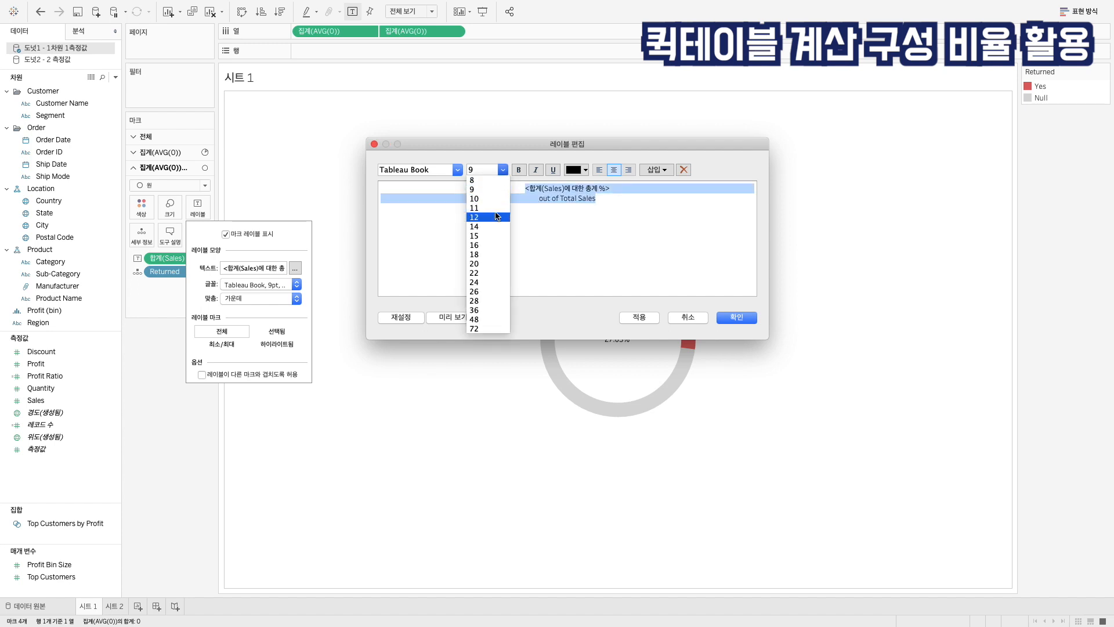
pyautogui.click(496, 217)
# - Format the percentage field line of the label as bold at size 20 and apply the label edits
pyautogui.click(504, 188)
pyautogui.keyDown('shift'); pyautogui.click(629, 189); pyautogui.keyUp('shift')
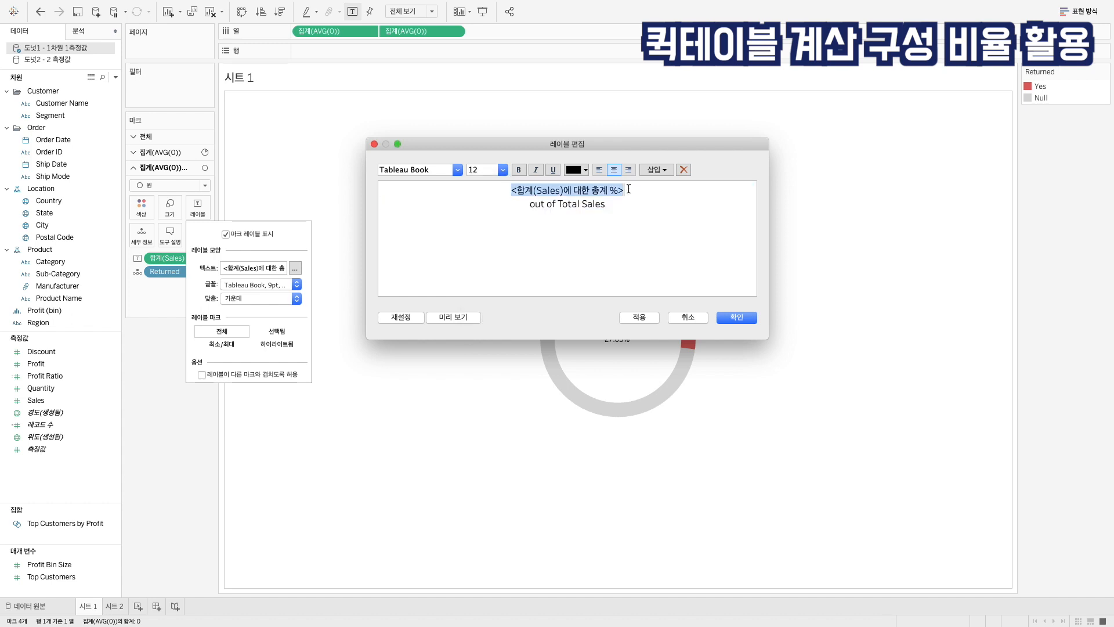
pyautogui.click(503, 169)
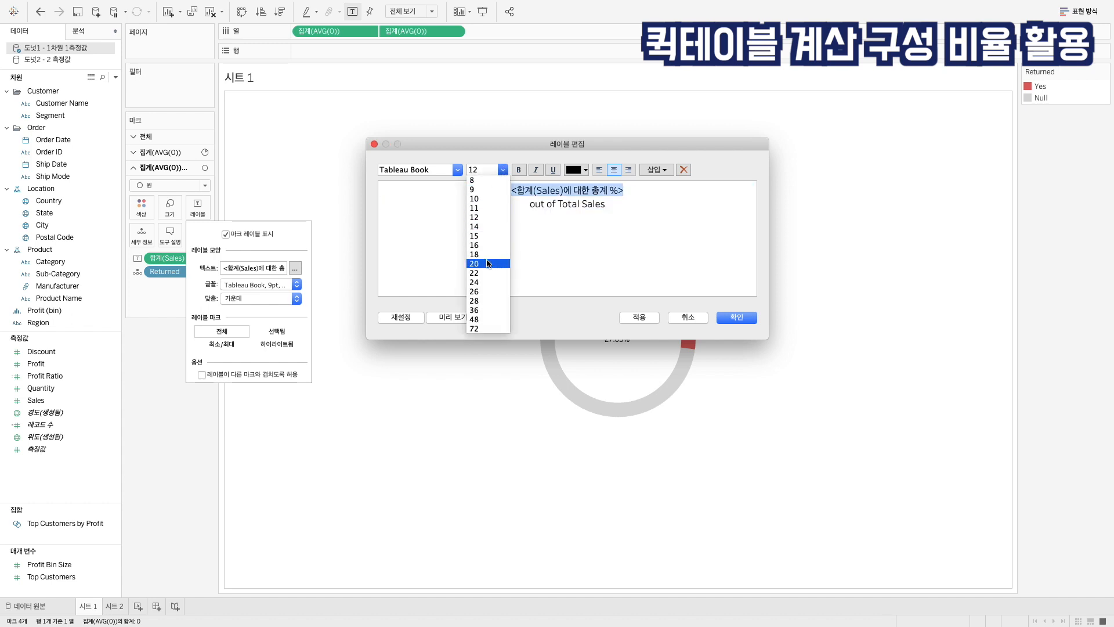
pyautogui.click(495, 259)
pyautogui.click(519, 169)
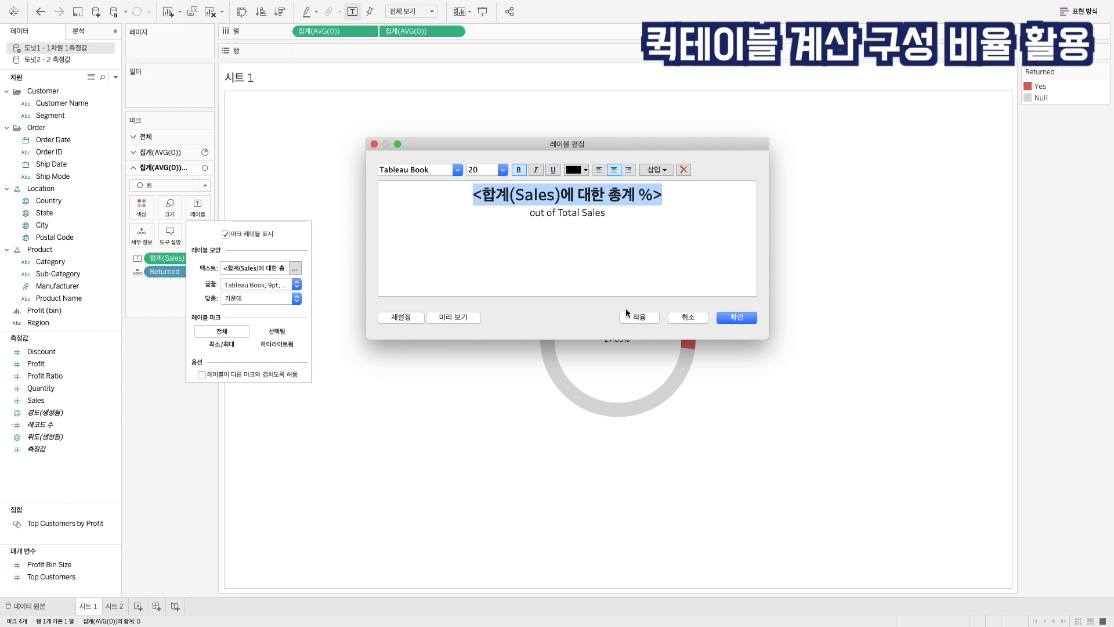
pyautogui.click(638, 318)
pyautogui.click(736, 317)
pyautogui.click(759, 343)
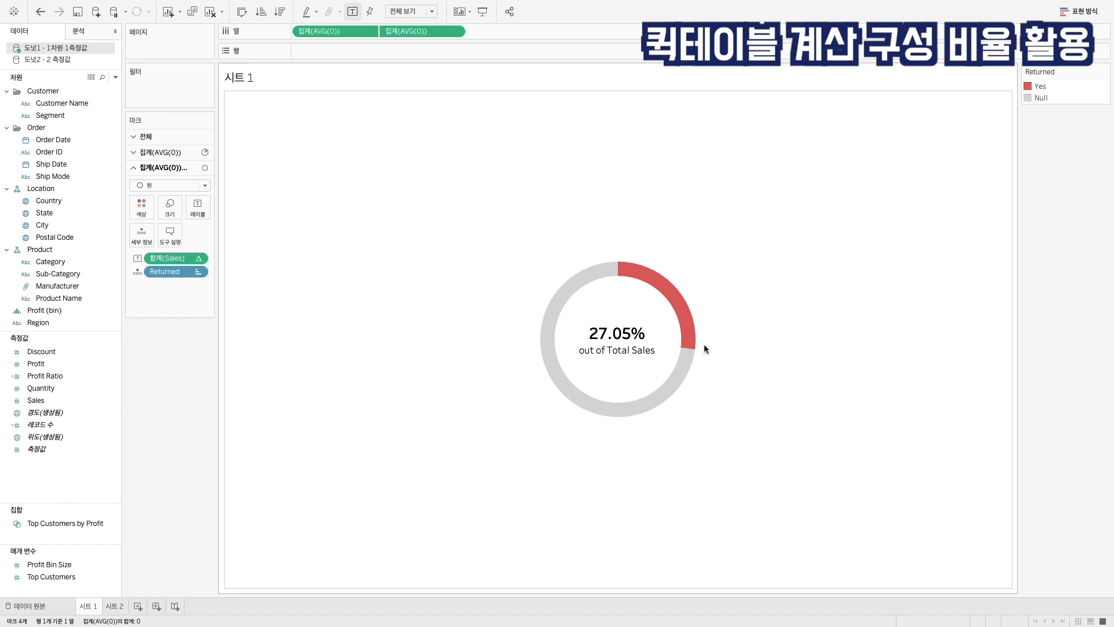
# - Review the label's alignment setting and the mark details of the donut's inner circle
pyautogui.moveTo(667, 371)
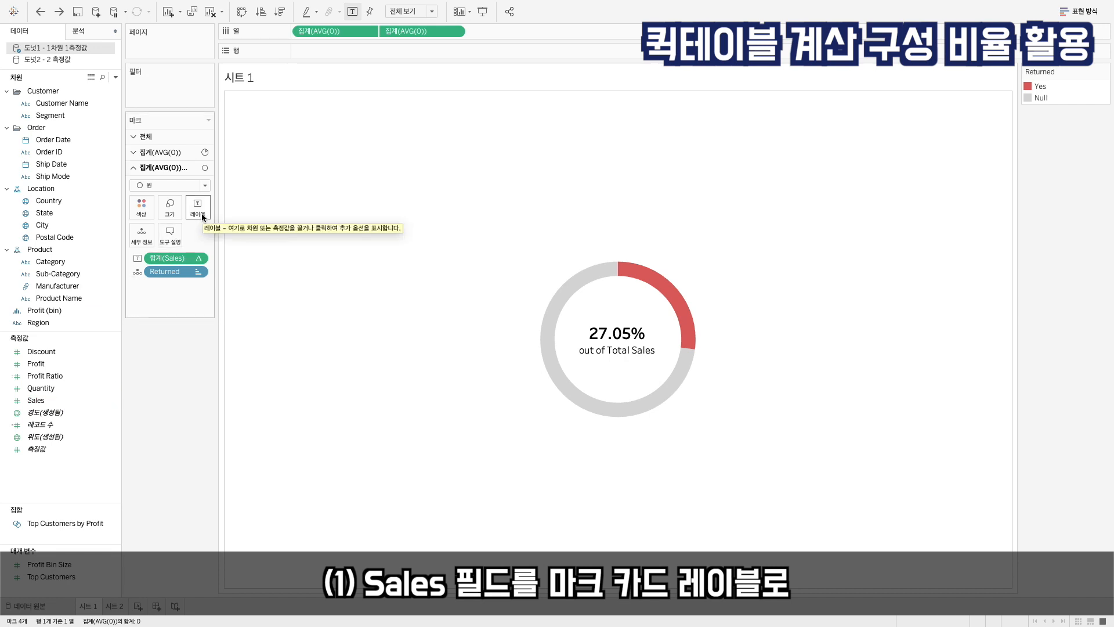
pyautogui.moveTo(660, 363)
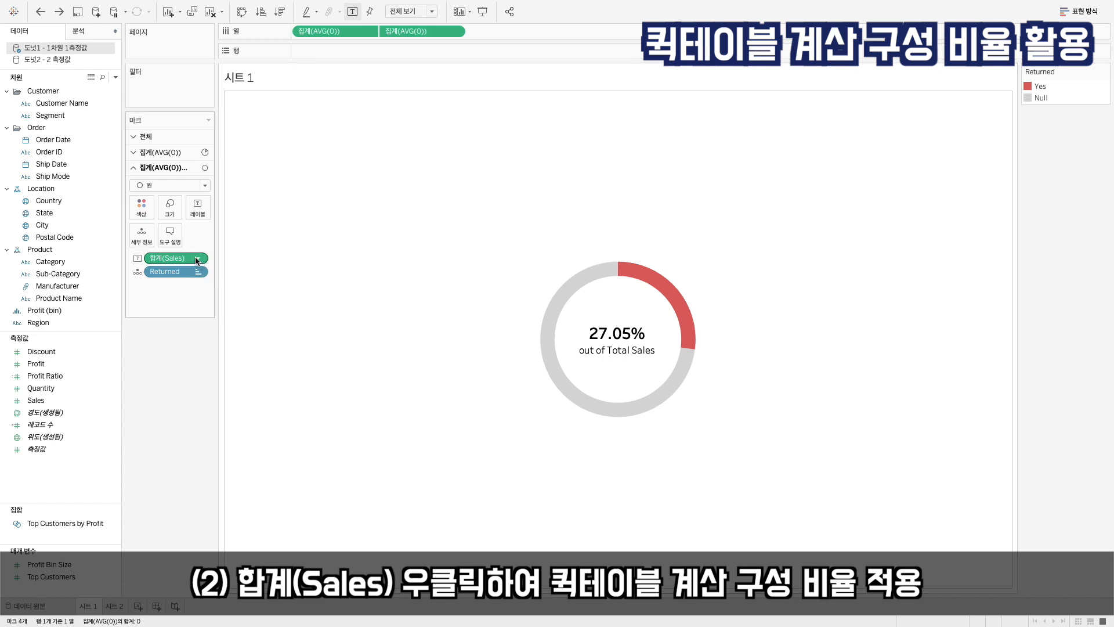
pyautogui.click(198, 207)
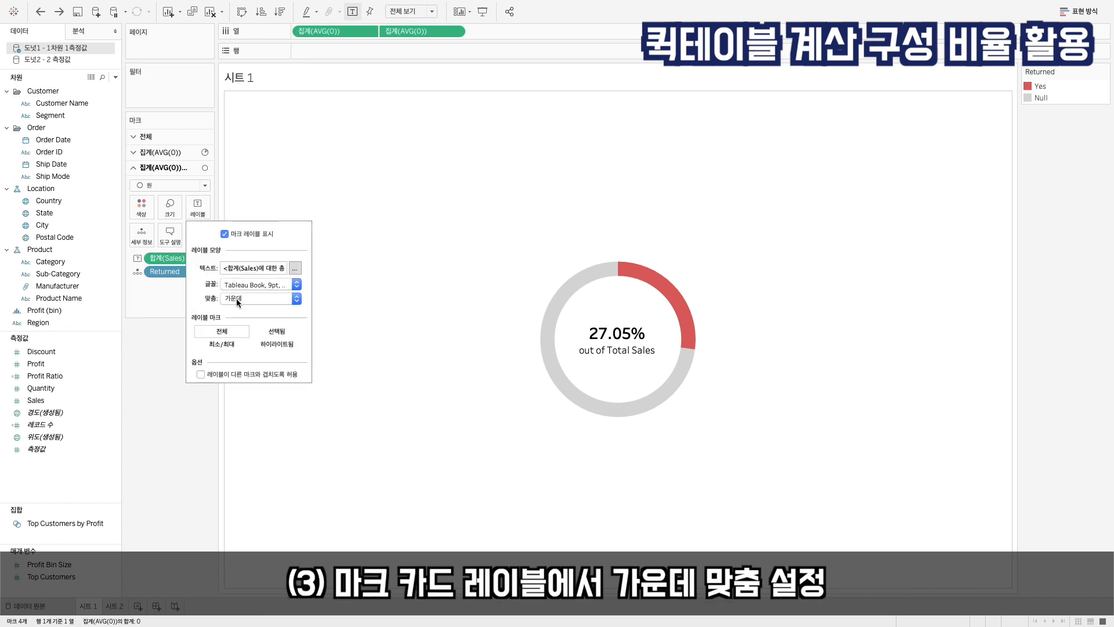
pyautogui.moveTo(683, 340)
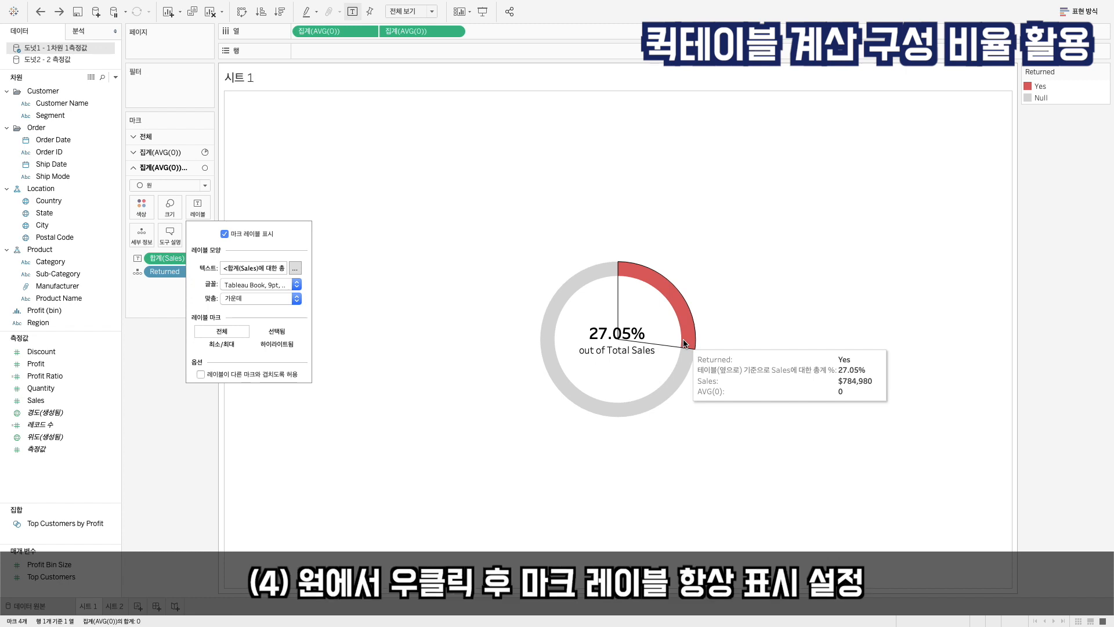
pyautogui.moveTo(634, 392)
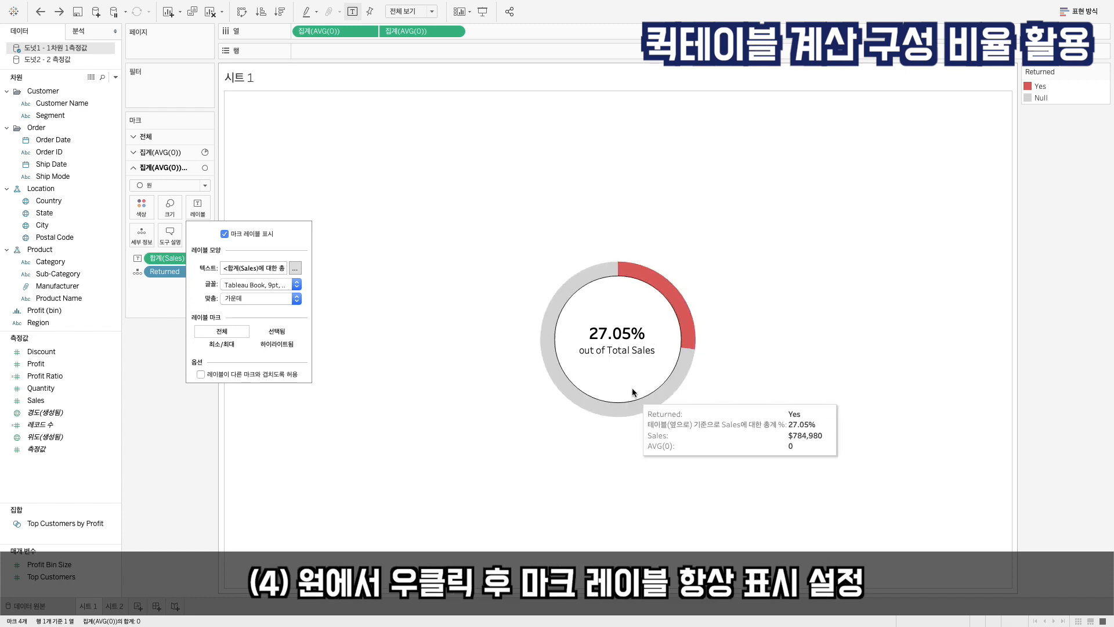
pyautogui.click(622, 374)
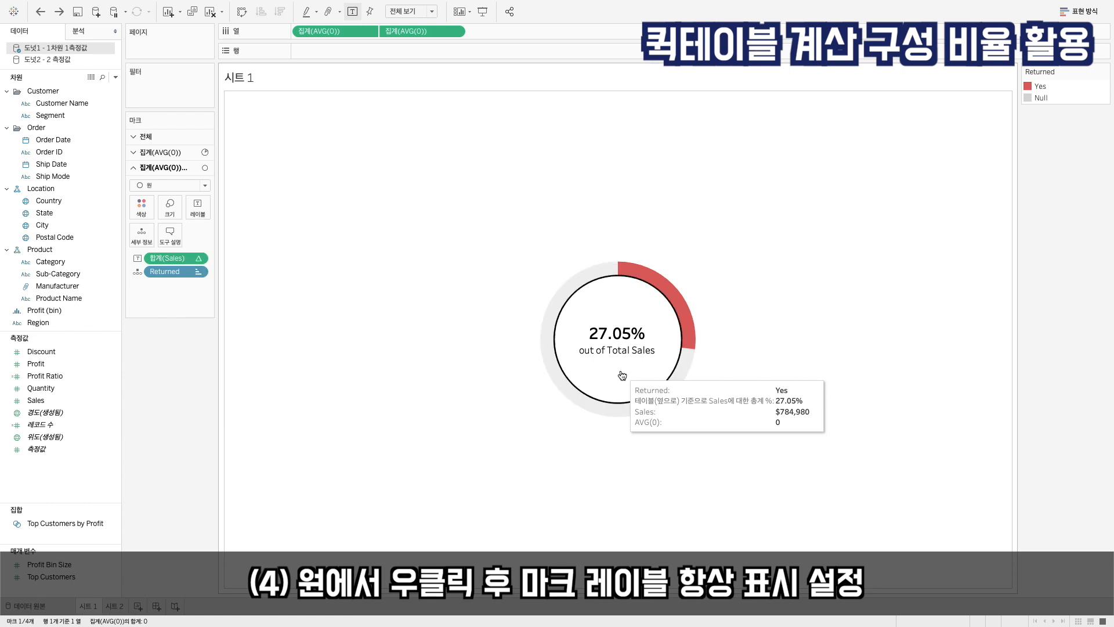
# - Check the mark label display option of the donut's inner circle
pyautogui.rightClick(621, 373)
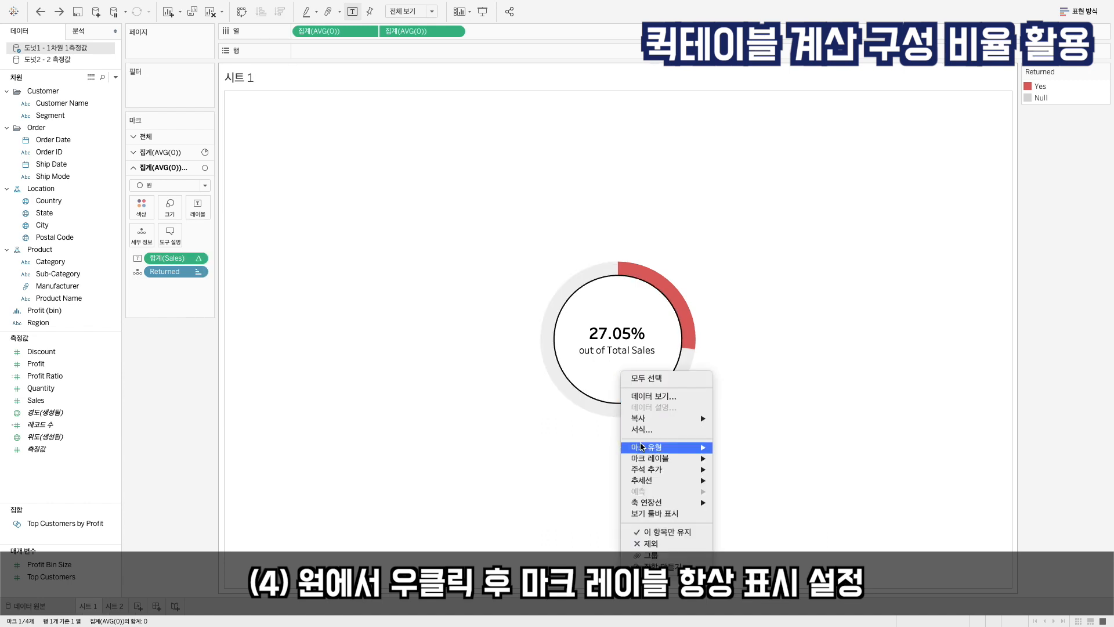
pyautogui.moveTo(653, 459)
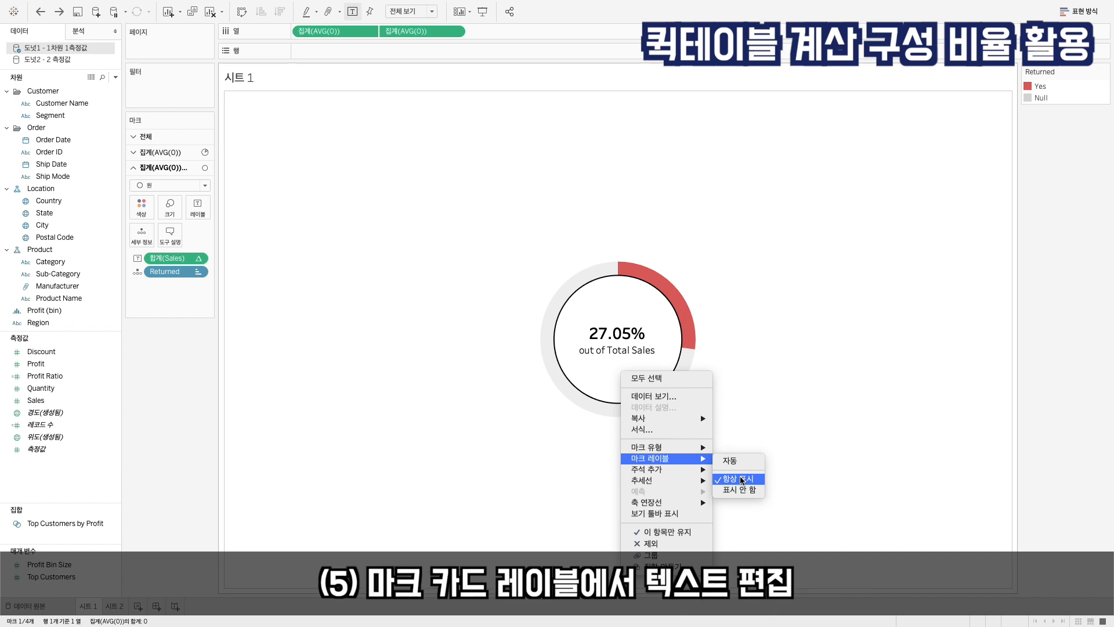
pyautogui.click(801, 415)
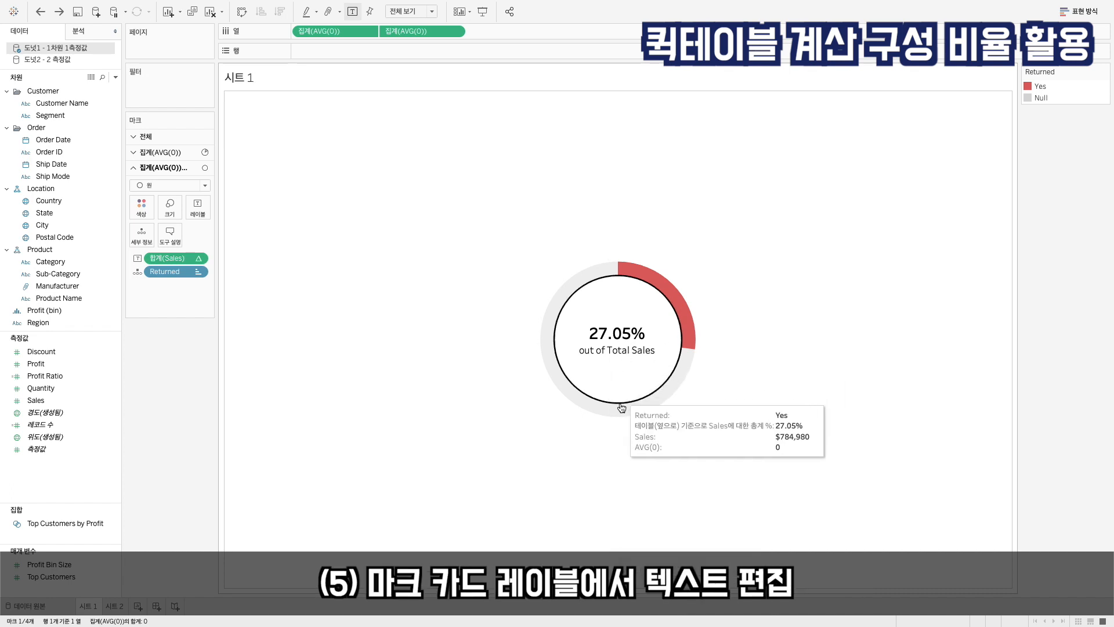
pyautogui.click(617, 429)
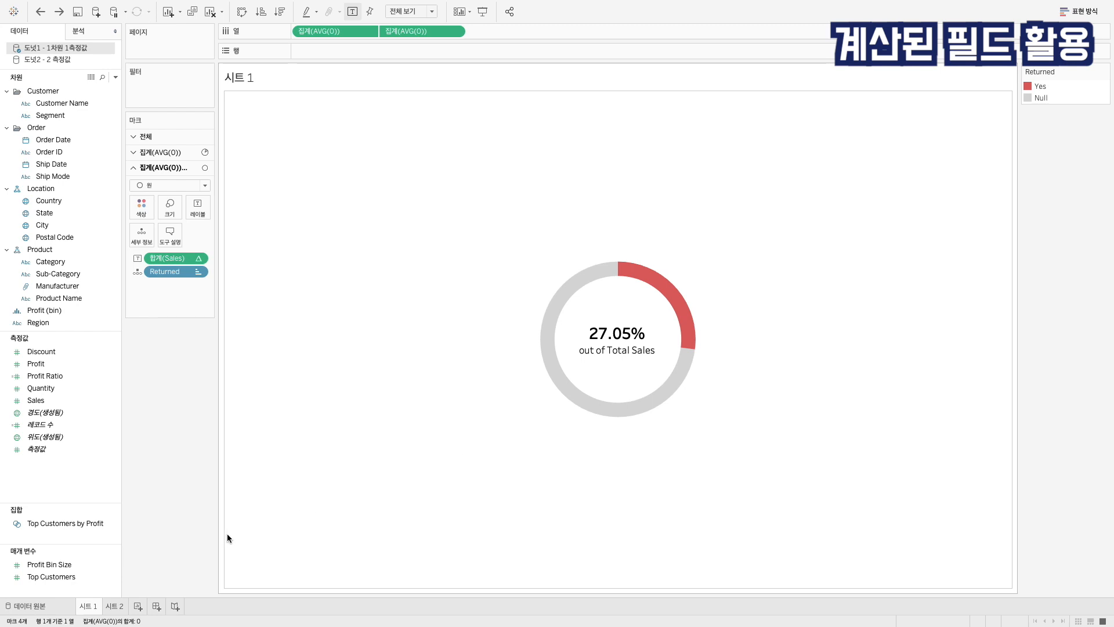
# - Switch to sheet 시트 2 and add the Sales measure as the label of the donut's inner circle
pyautogui.click(114, 605)
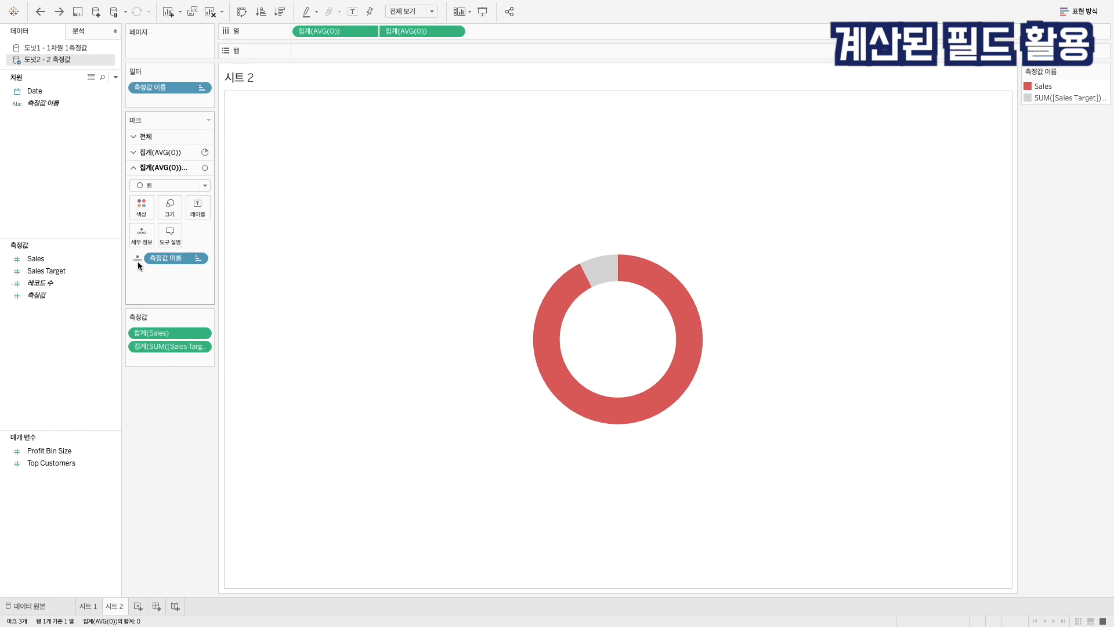
pyautogui.click(61, 256)
pyautogui.moveTo(38, 259); pyautogui.dragTo(197, 208)
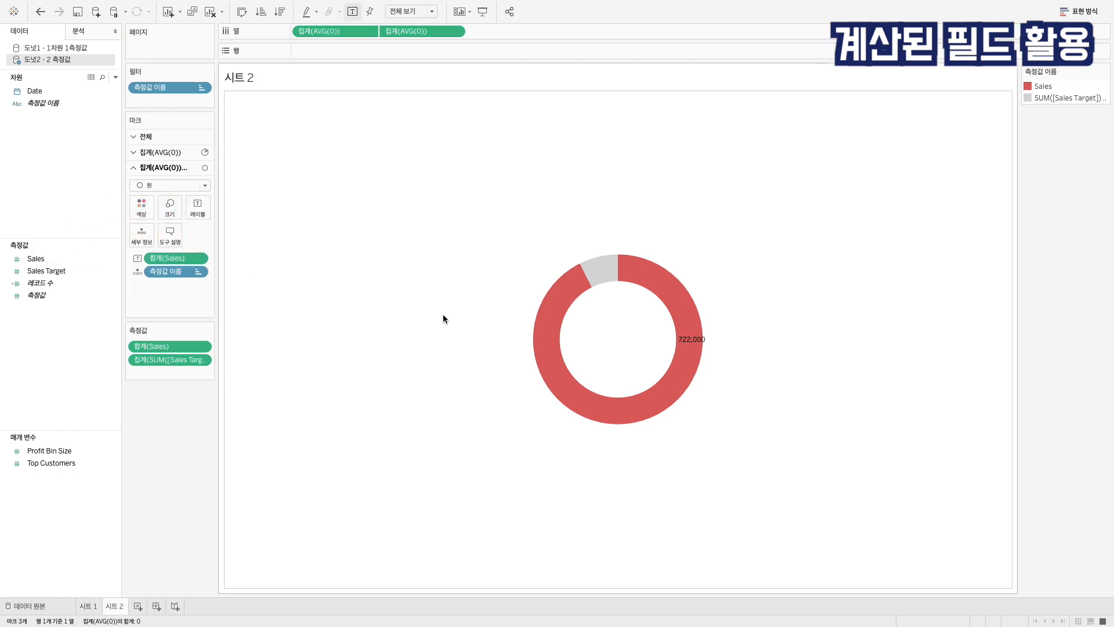
# - Apply the percent of total (구성 비율) quick table calculation to the Sales label
pyautogui.click(198, 258)
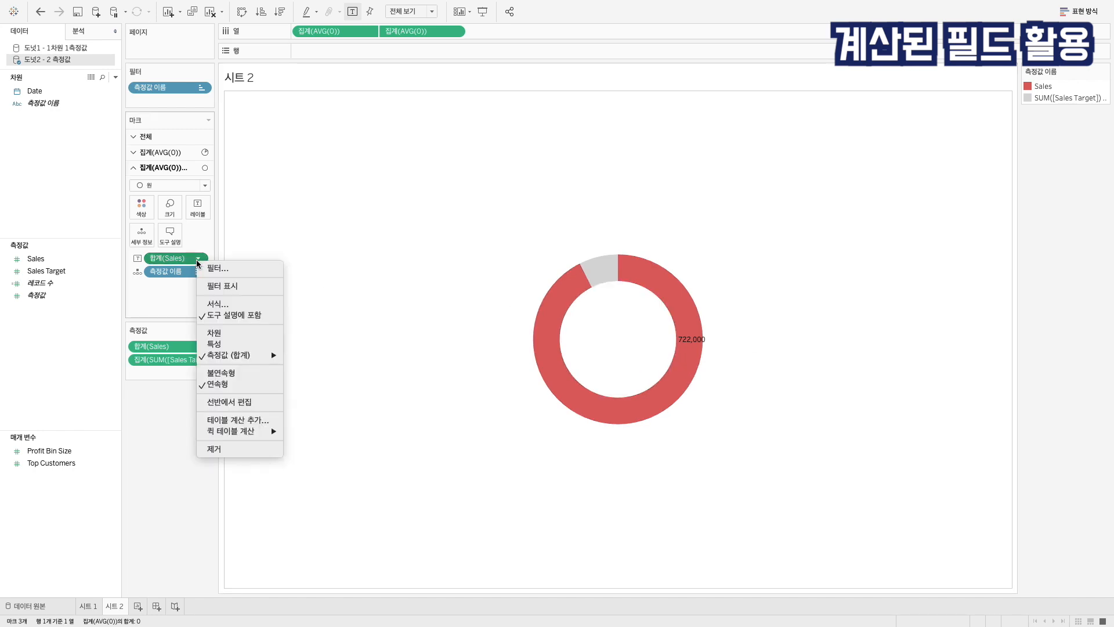
pyautogui.moveTo(244, 431)
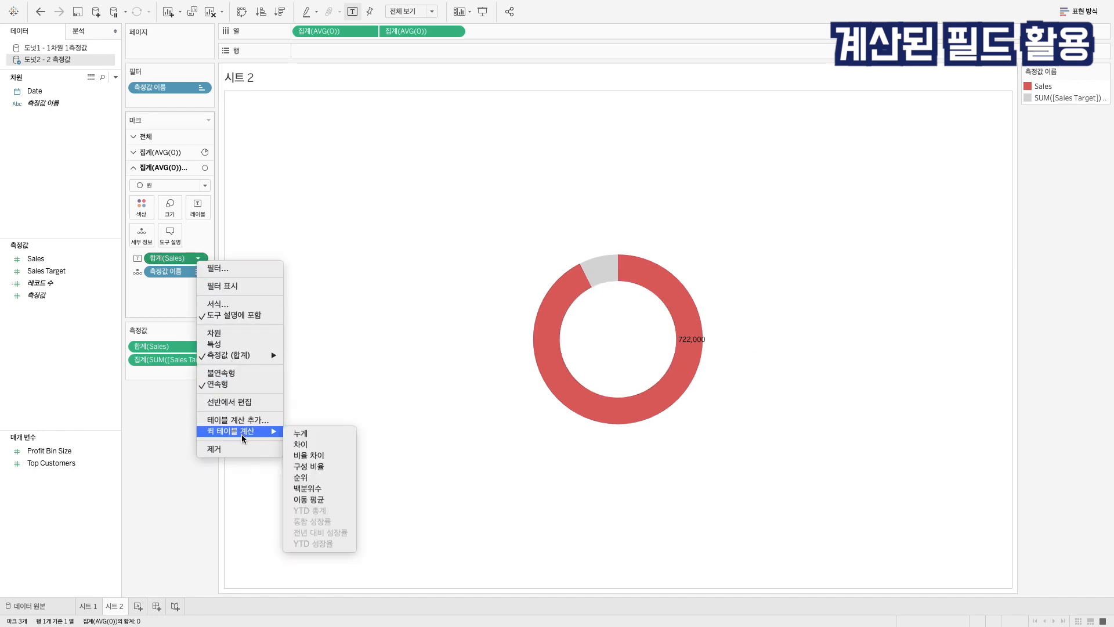
pyautogui.click(316, 466)
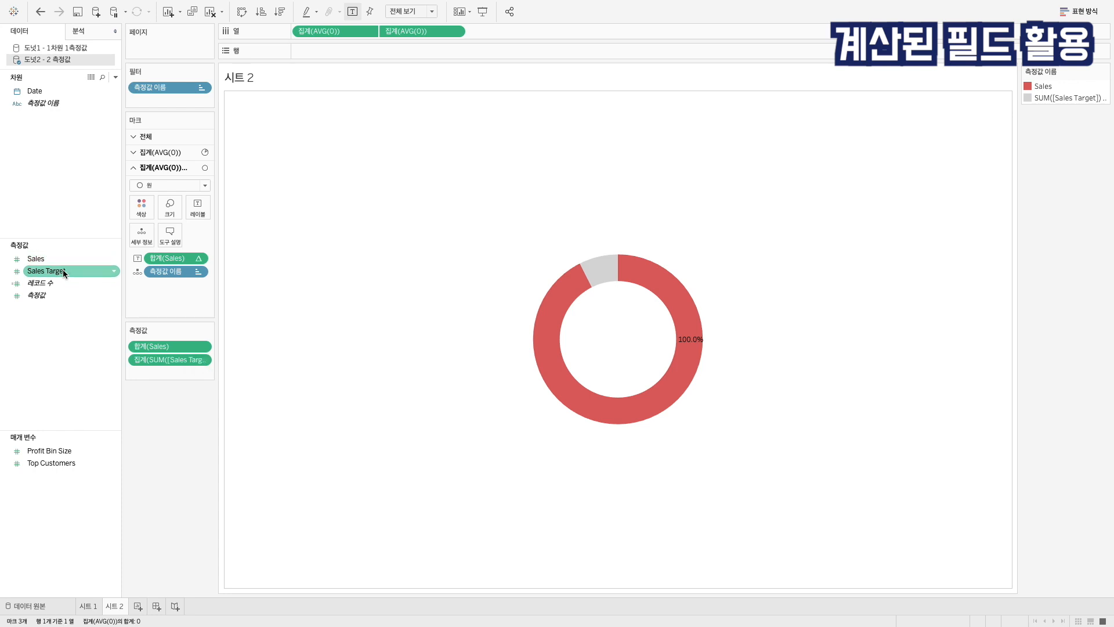
# - Create a calculated field named Sales Performance in the second donut data source
pyautogui.rightClick(59, 323)
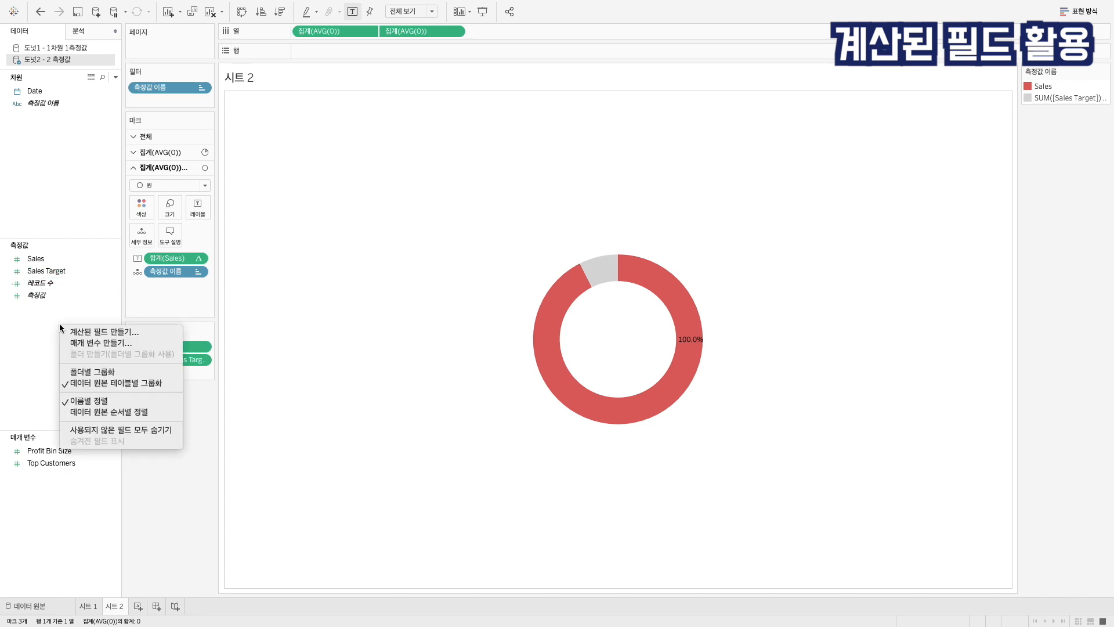
pyautogui.click(75, 332)
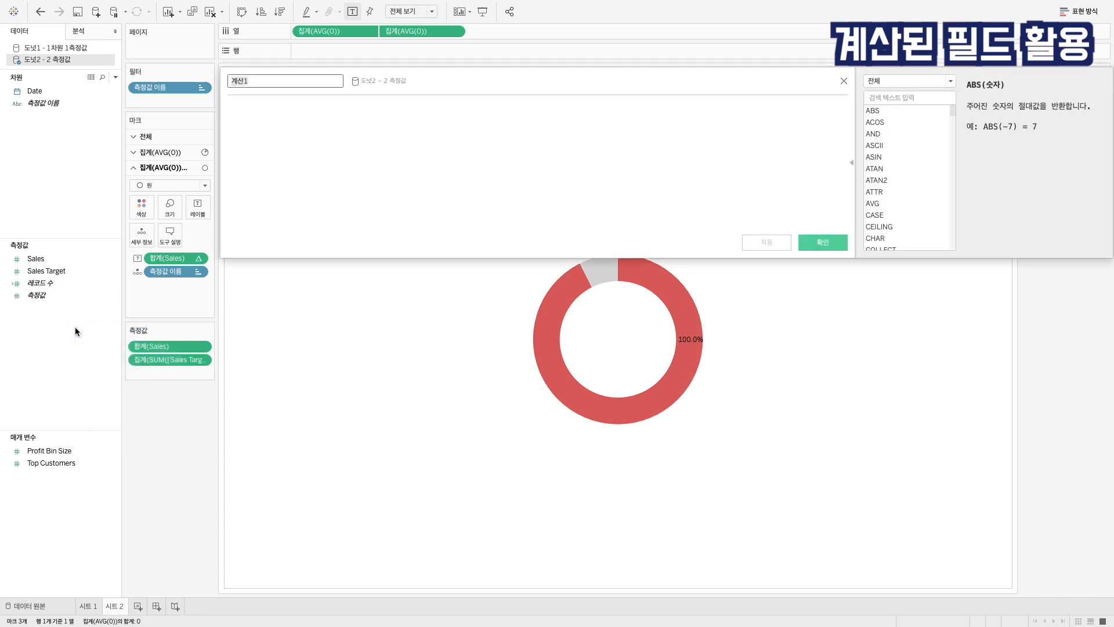
pyautogui.write('Sales ')
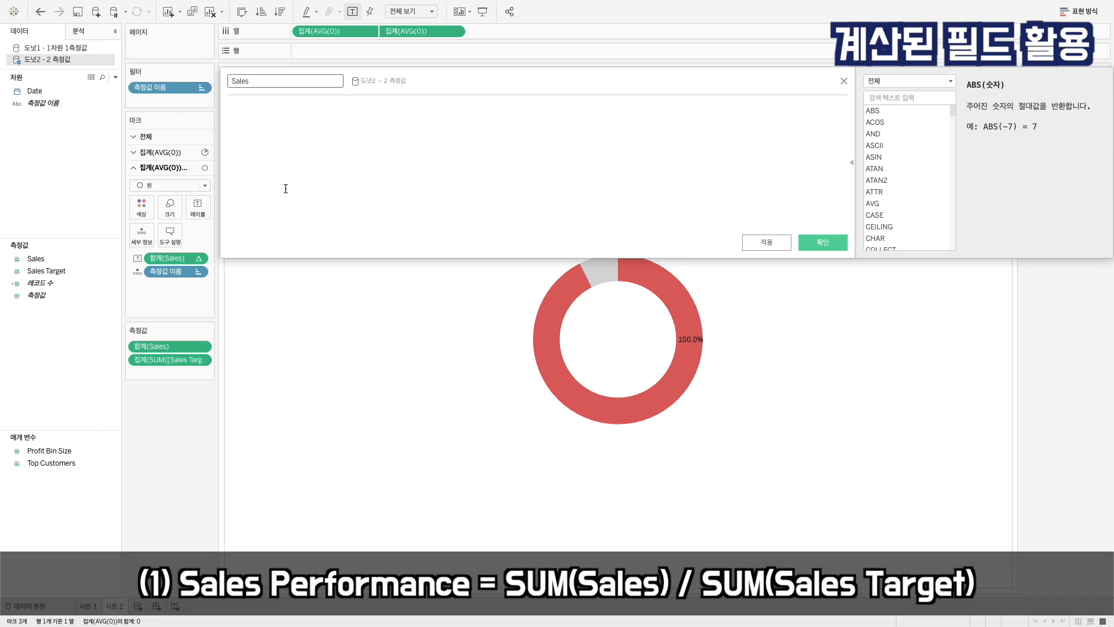
pyautogui.write('Performance')
# - Define the Sales Performance calculation as SUM([Sales]) / SUM([Sales Target]) and save the field
pyautogui.click(286, 188)
pyautogui.write('S')
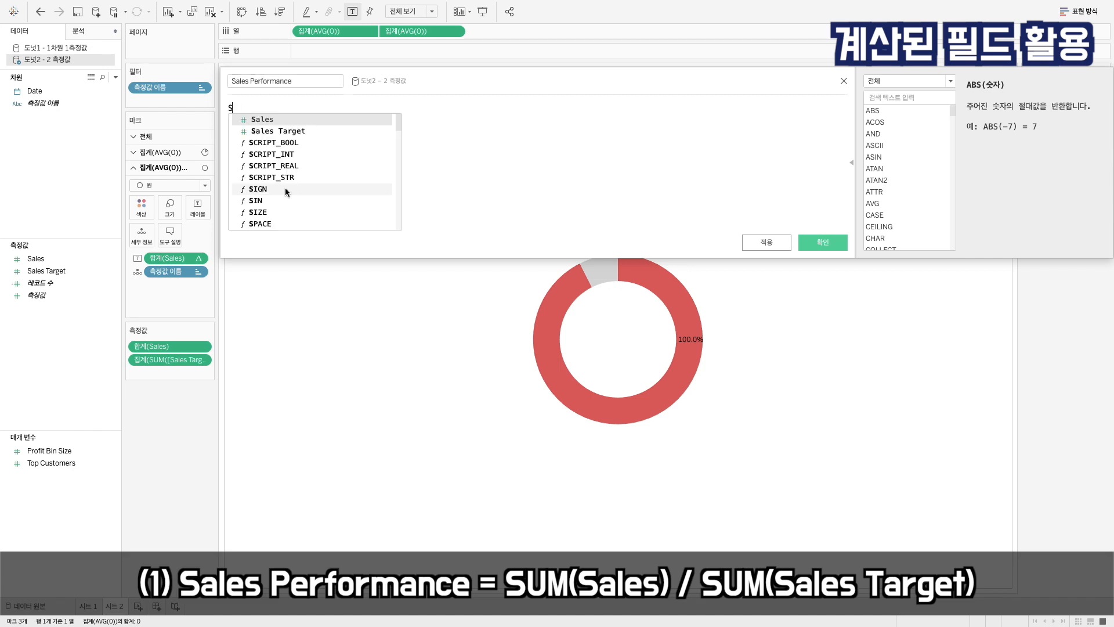
pyautogui.write('UM([Sales]) / ')
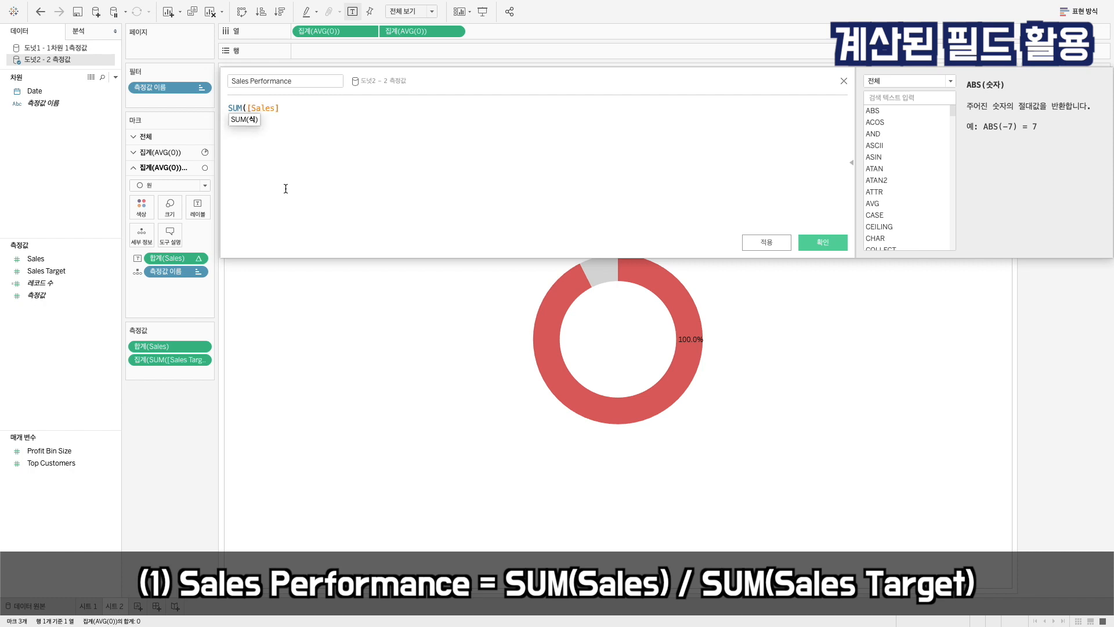
pyautogui.write('SUM(sal')
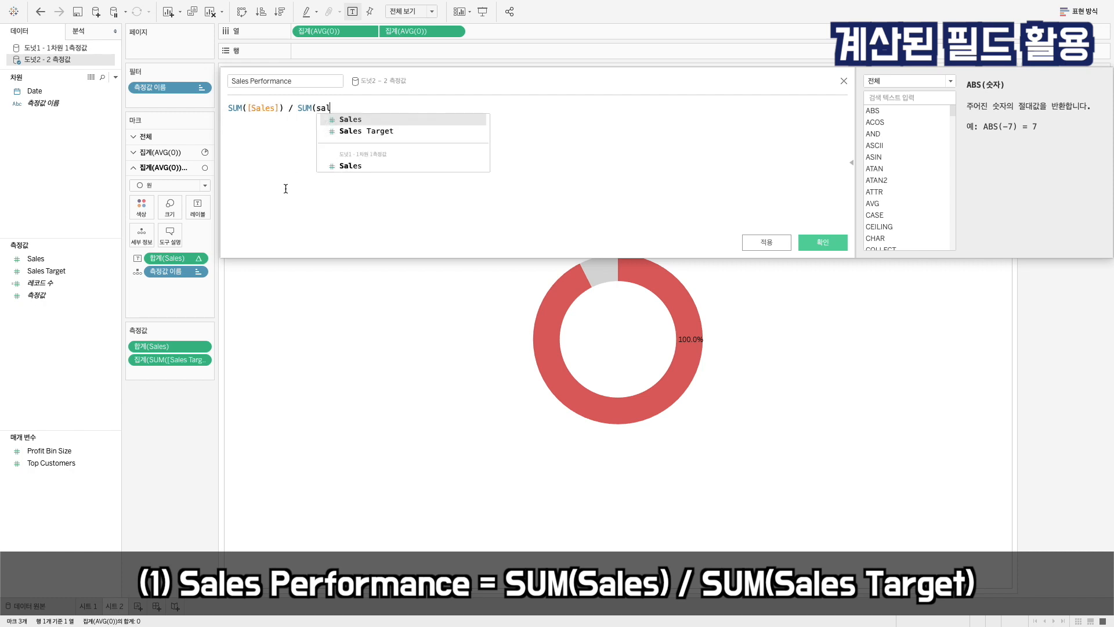
pyautogui.press('Down')
pyautogui.press('Return')
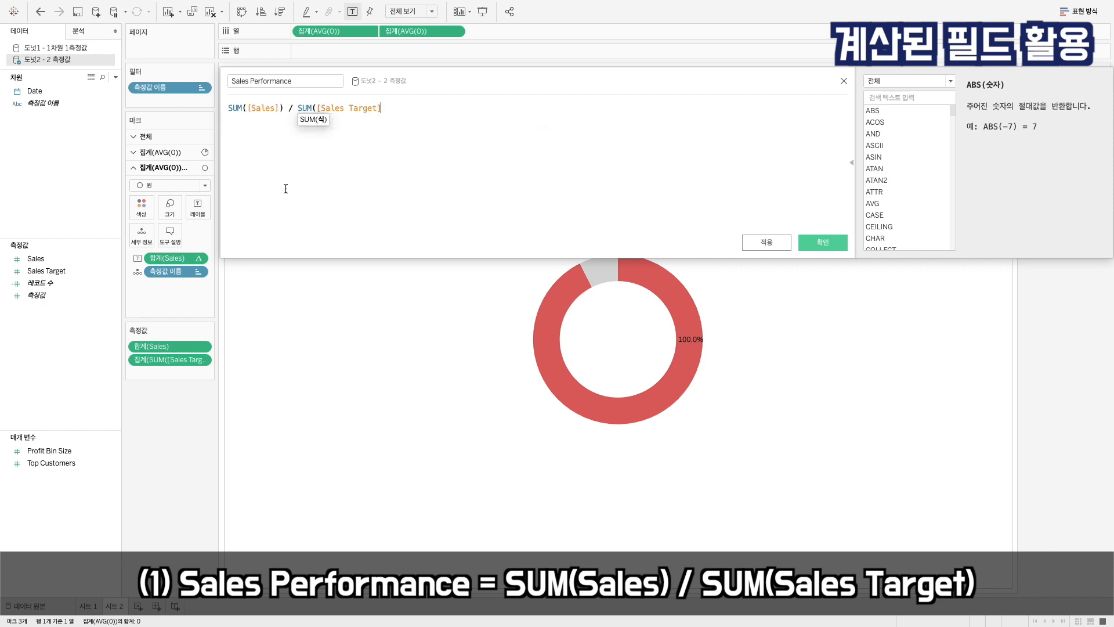
pyautogui.write(')')
pyautogui.scroll(8, 285, 188)
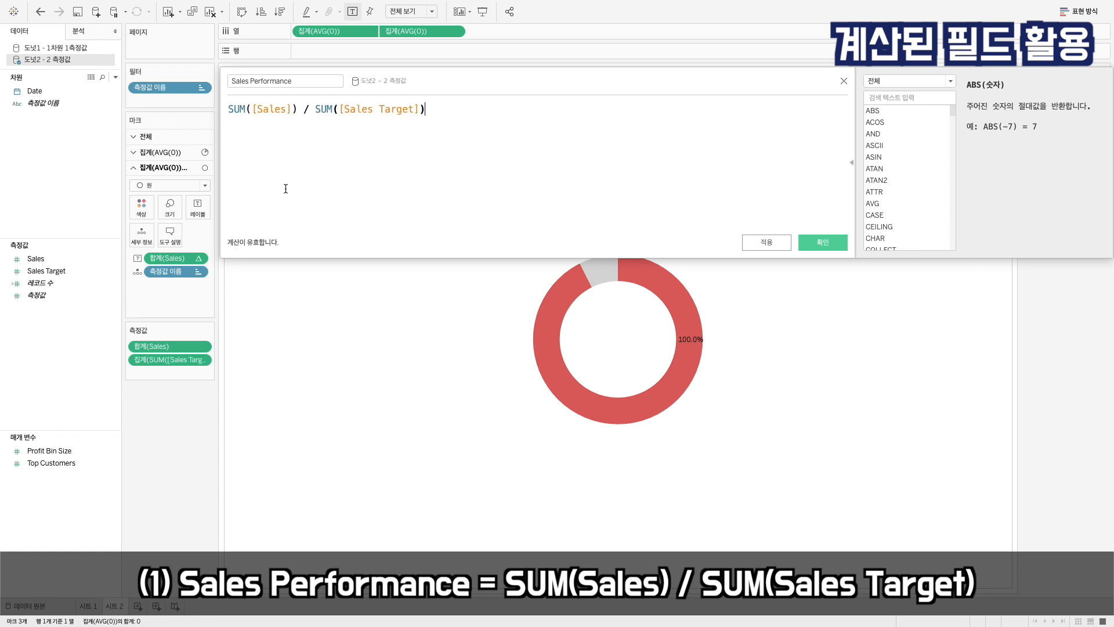
pyautogui.scroll(1, 286, 188)
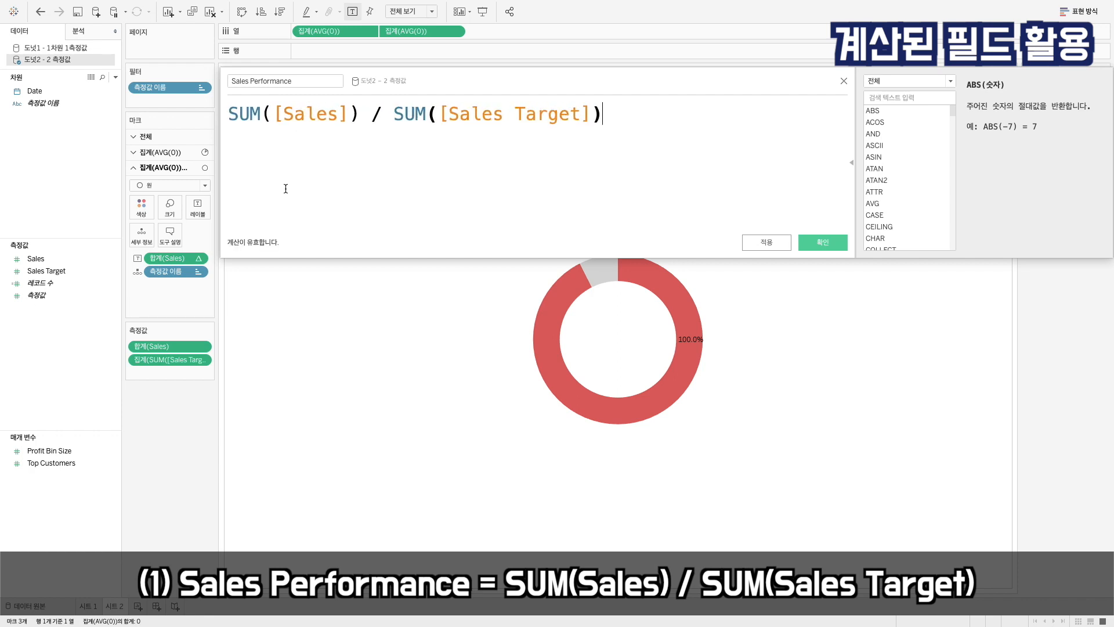
pyautogui.moveTo(232, 112); pyautogui.dragTo(364, 112)
pyautogui.click(364, 112)
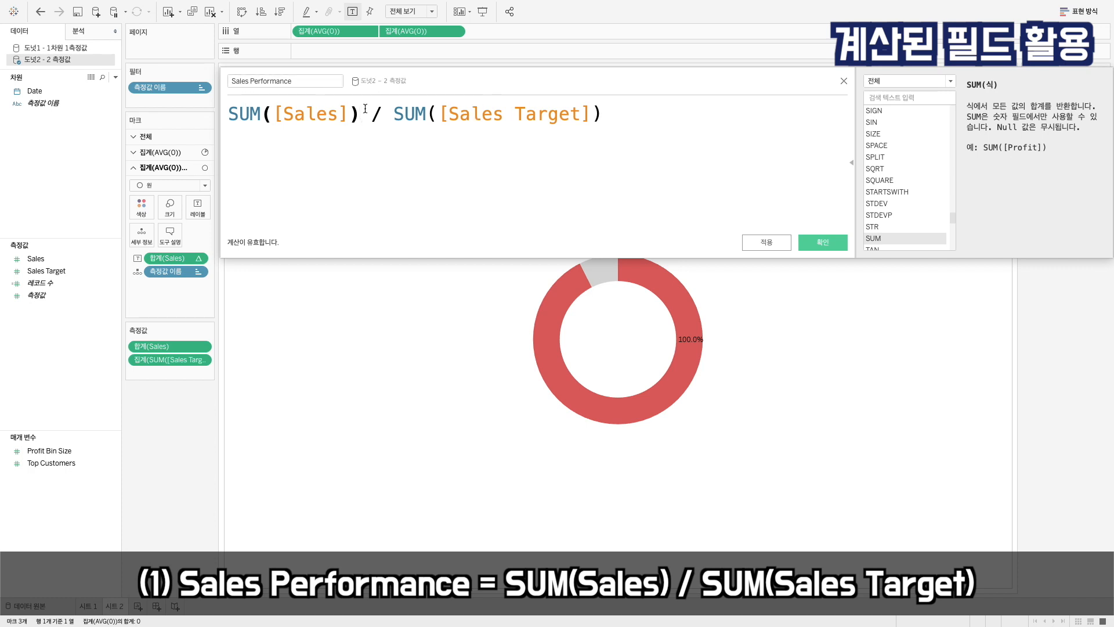
pyautogui.click(839, 245)
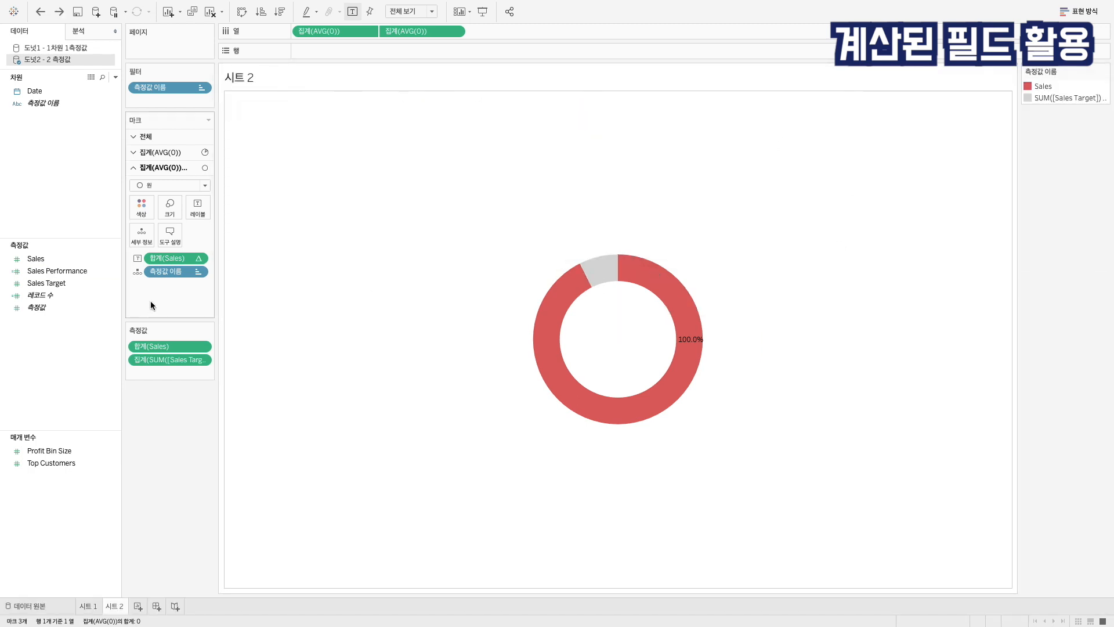
# - Replace Sales with Sales Performance as the inner circle's label and centre the label horizontally
pyautogui.moveTo(164, 258); pyautogui.dragTo(159, 452)
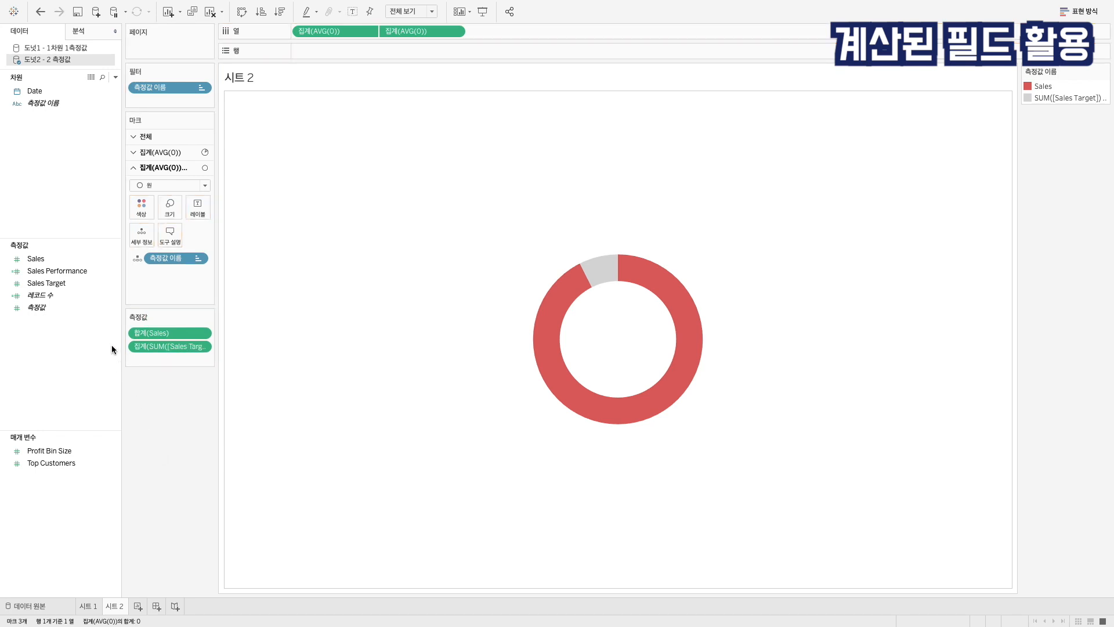
pyautogui.moveTo(37, 272); pyautogui.dragTo(200, 213)
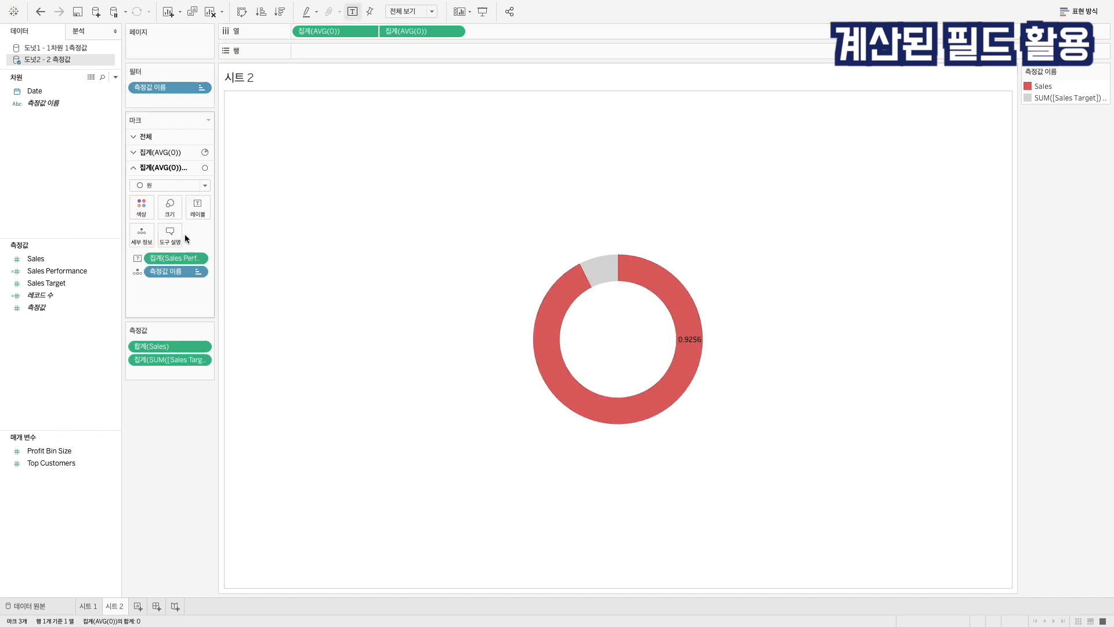
pyautogui.click(198, 207)
pyautogui.click(236, 298)
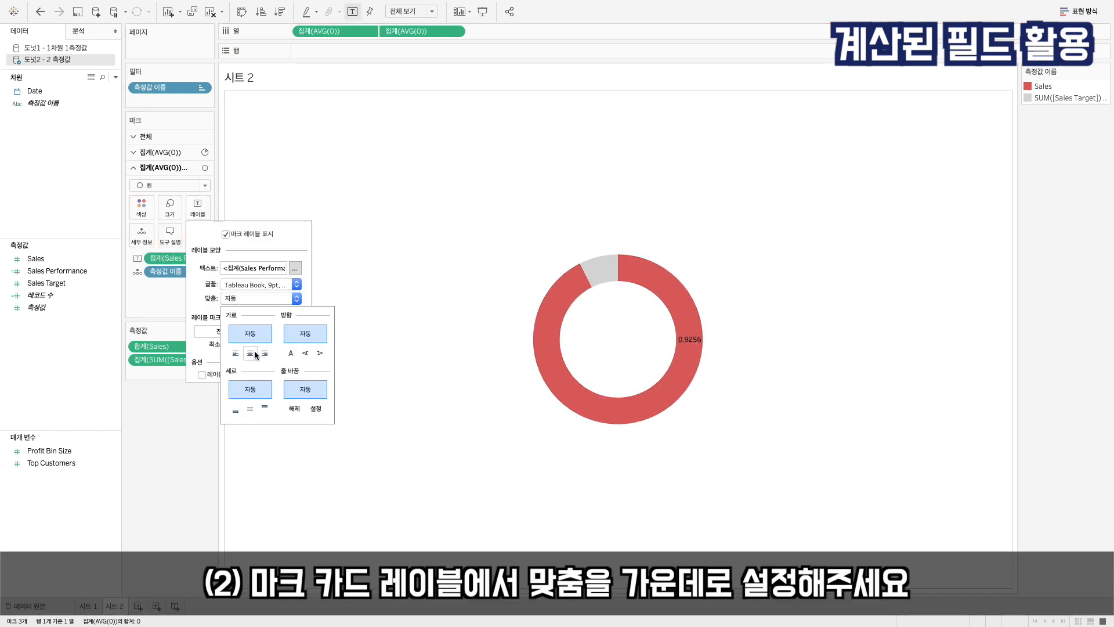
pyautogui.click(256, 354)
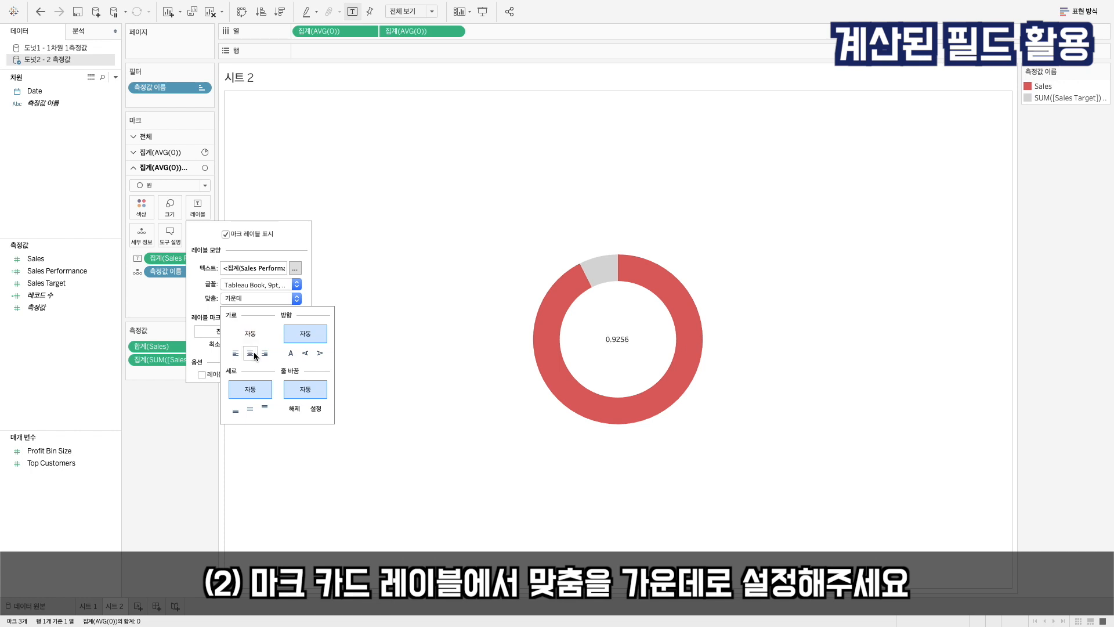
pyautogui.click(166, 434)
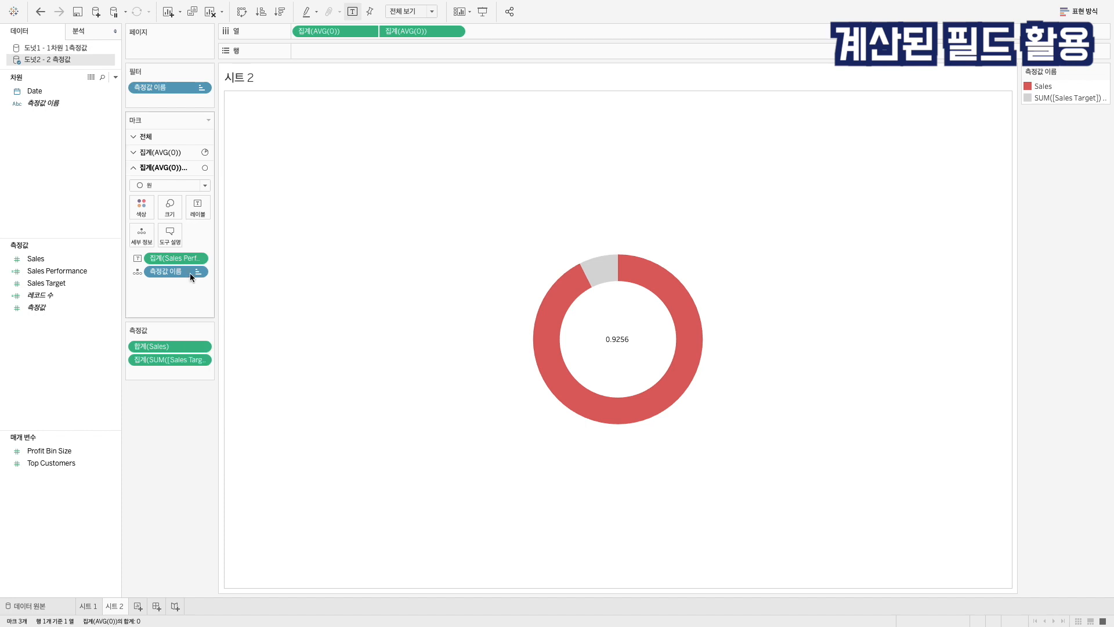
# - Format the Sales Performance label's default number as a percentage with one decimal place
pyautogui.rightClick(169, 257)
pyautogui.click(189, 300)
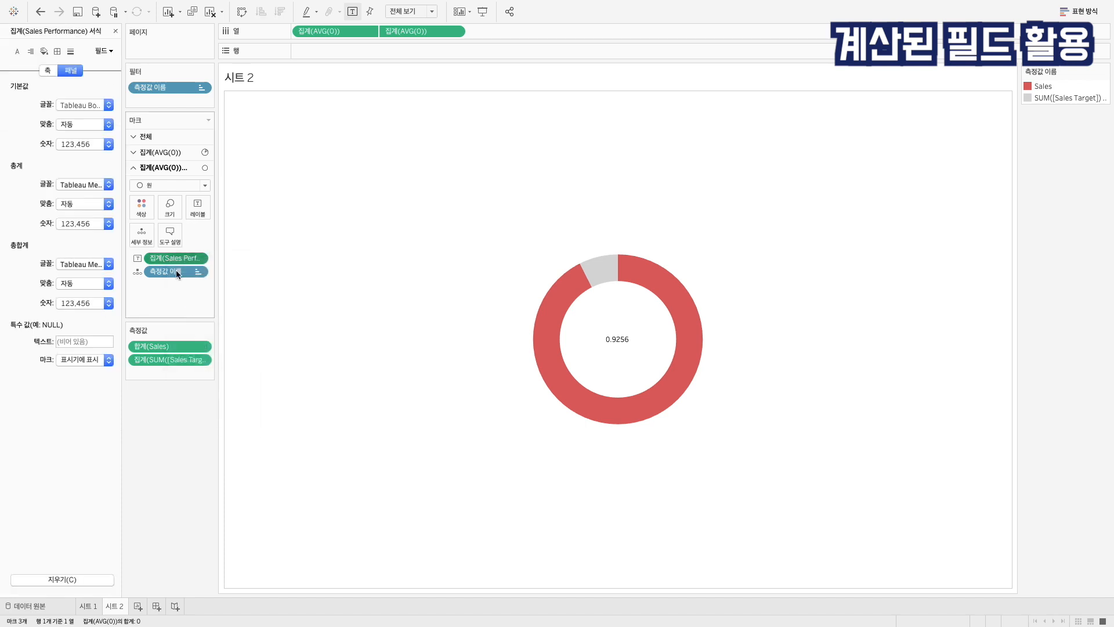
pyautogui.click(73, 144)
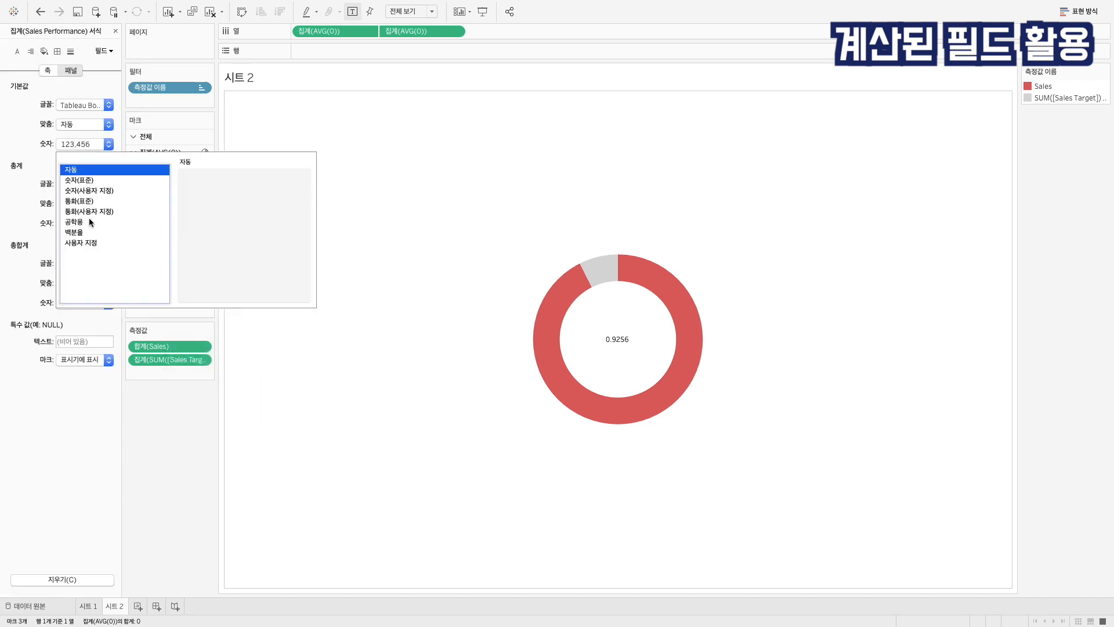
pyautogui.click(96, 232)
pyautogui.click(214, 191)
pyautogui.click(112, 168)
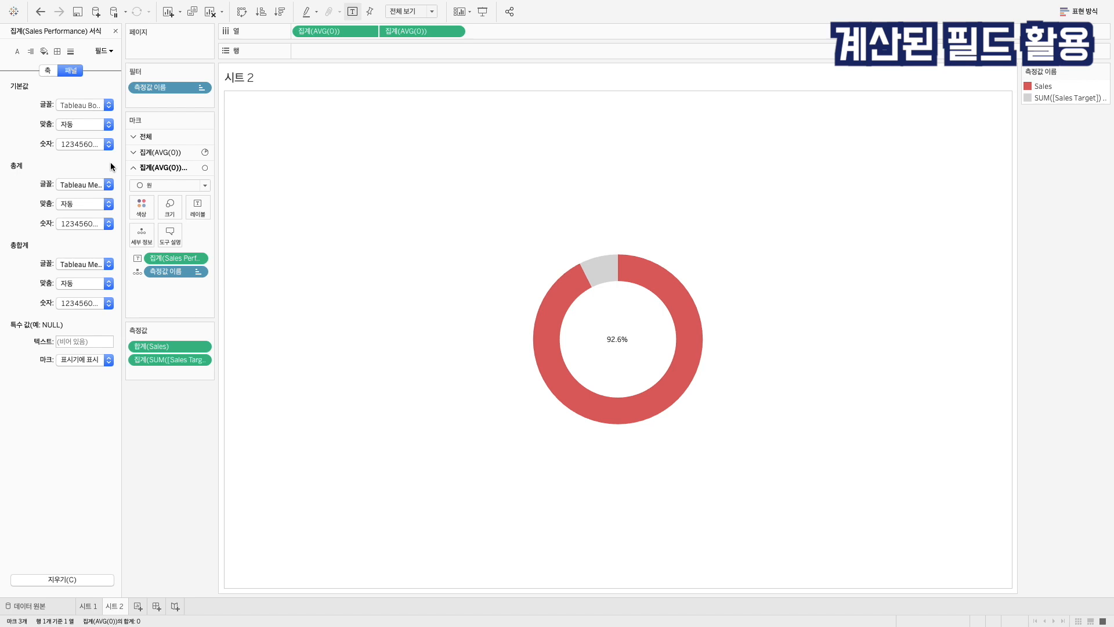
# - Add the line "Sales 목표달성률" followed by a blank line above the Sales Performance field in the label text
pyautogui.click(198, 207)
pyautogui.click(295, 268)
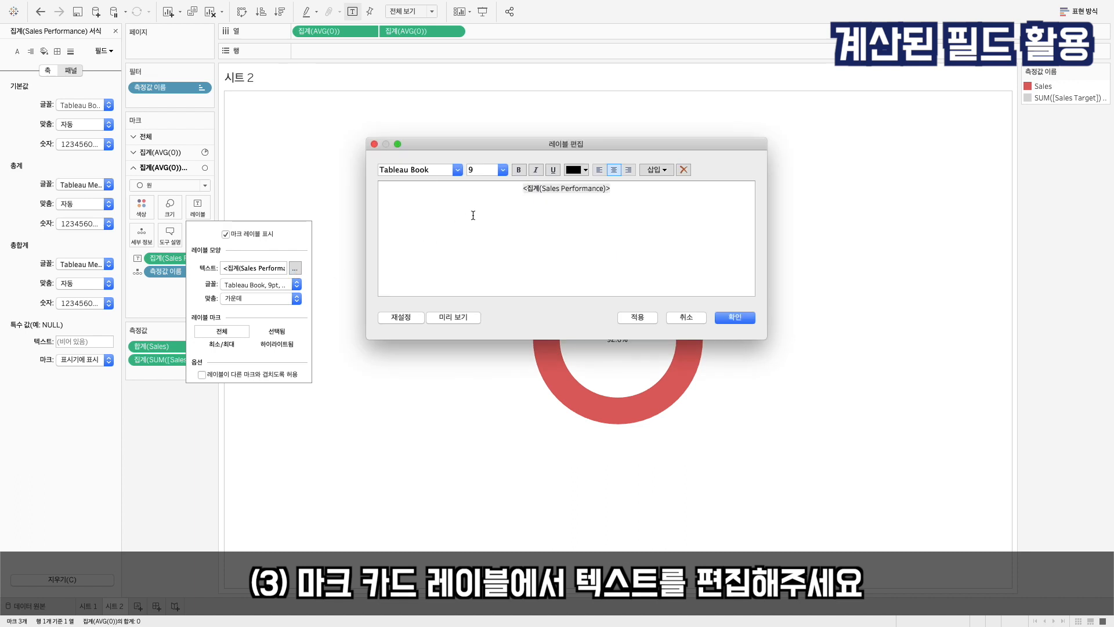
pyautogui.press('Return')
pyautogui.write('Sales')
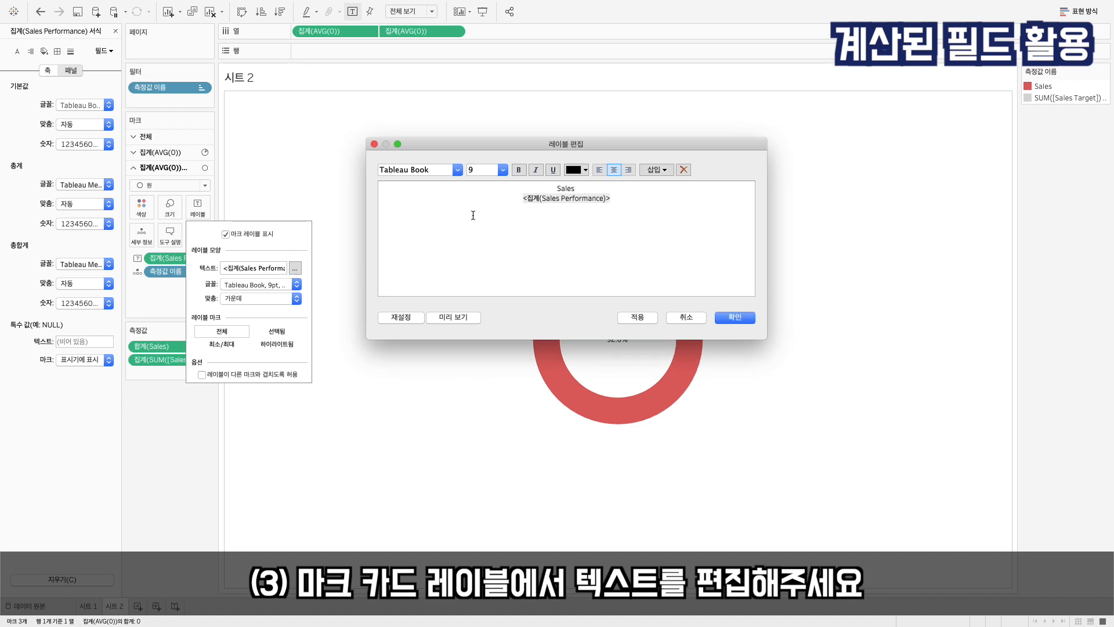
pyautogui.write(' 목표달성률')
pyautogui.press('Return')
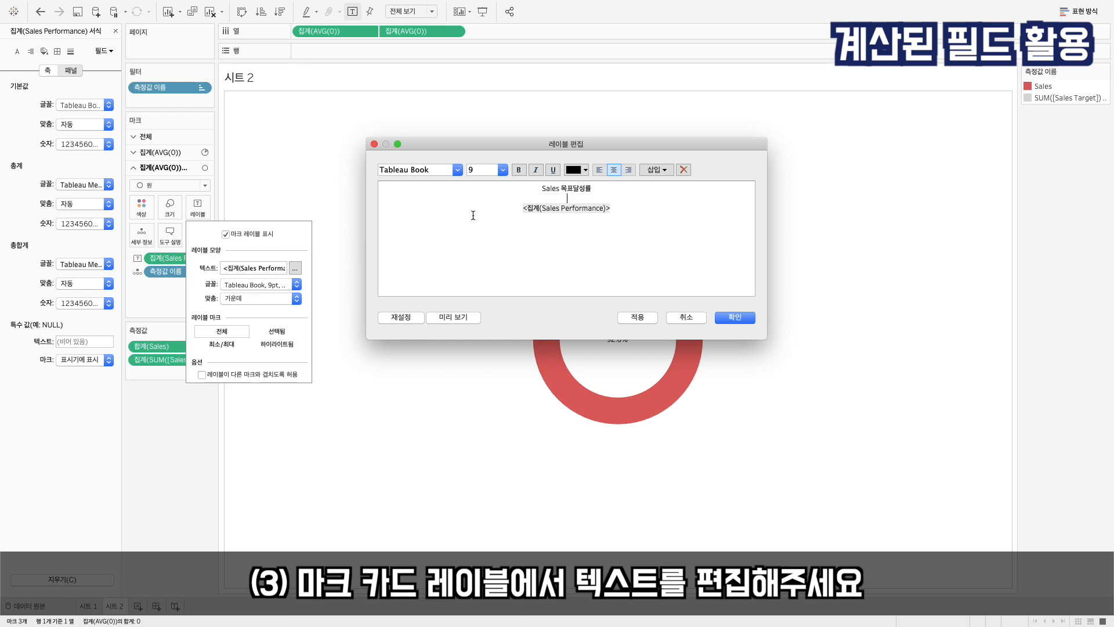
# - Format the Sales Performance field line of the label as bold at size 20 and apply the label edits
pyautogui.press('Down')
pyautogui.hotkey('shift', 'Down')
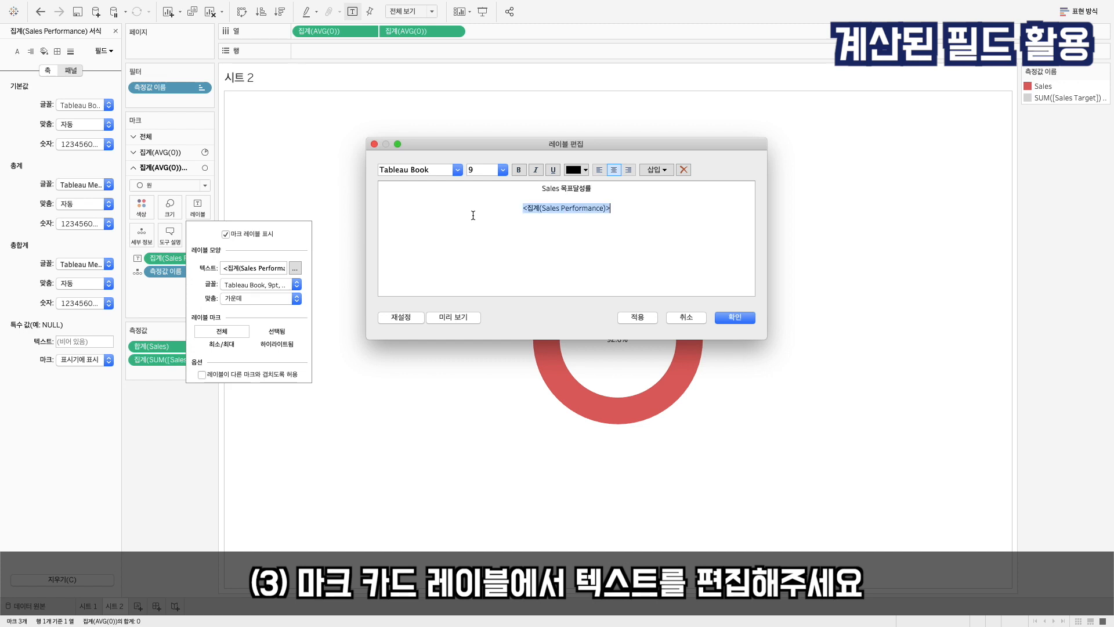
pyautogui.click(504, 170)
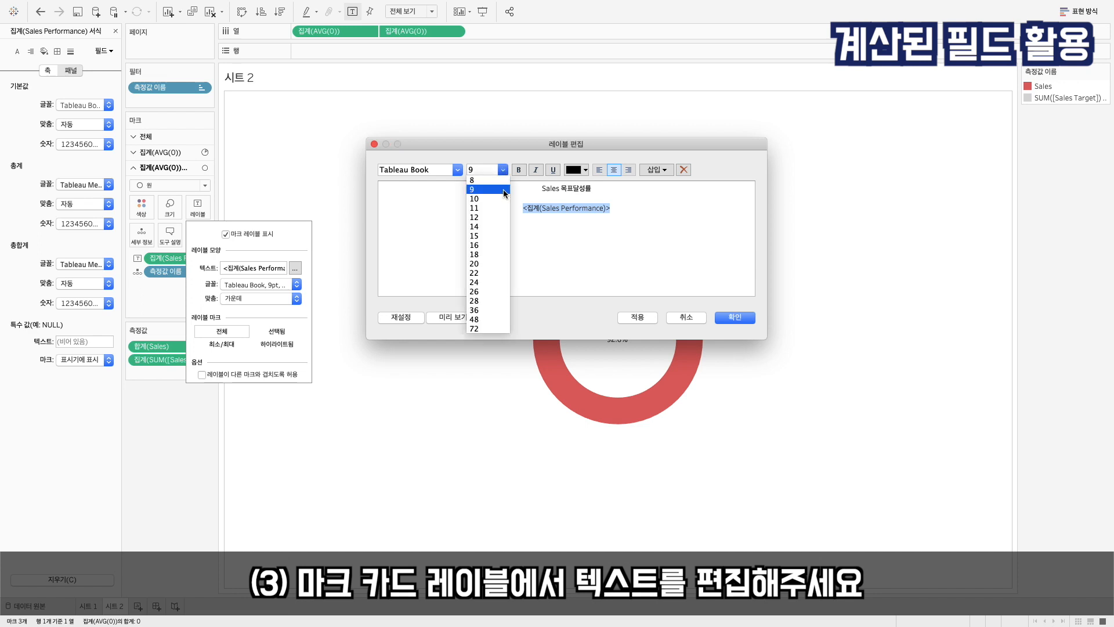
pyautogui.click(499, 266)
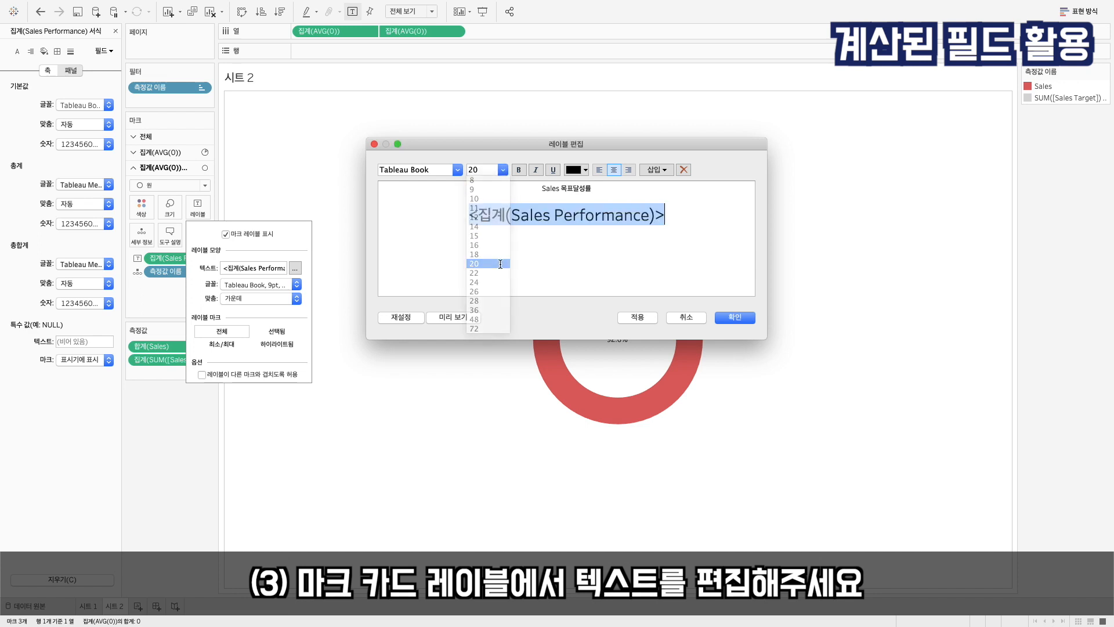
pyautogui.click(519, 169)
pyautogui.click(650, 317)
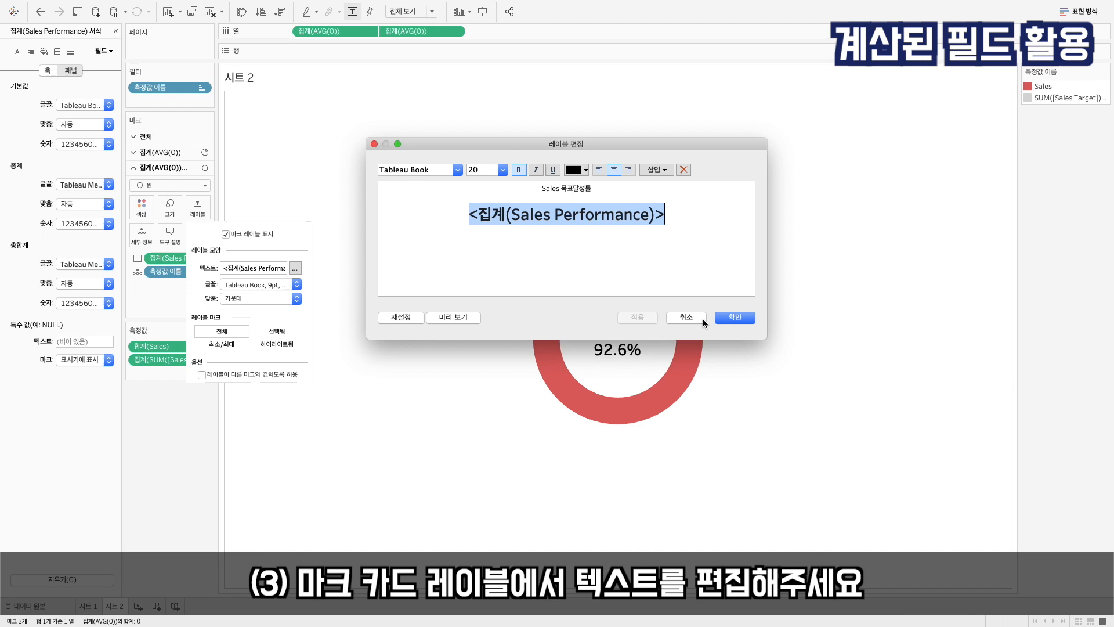
# - Confirm the label text edits and close the Sales Performance formatting pane
pyautogui.click(741, 319)
pyautogui.click(740, 319)
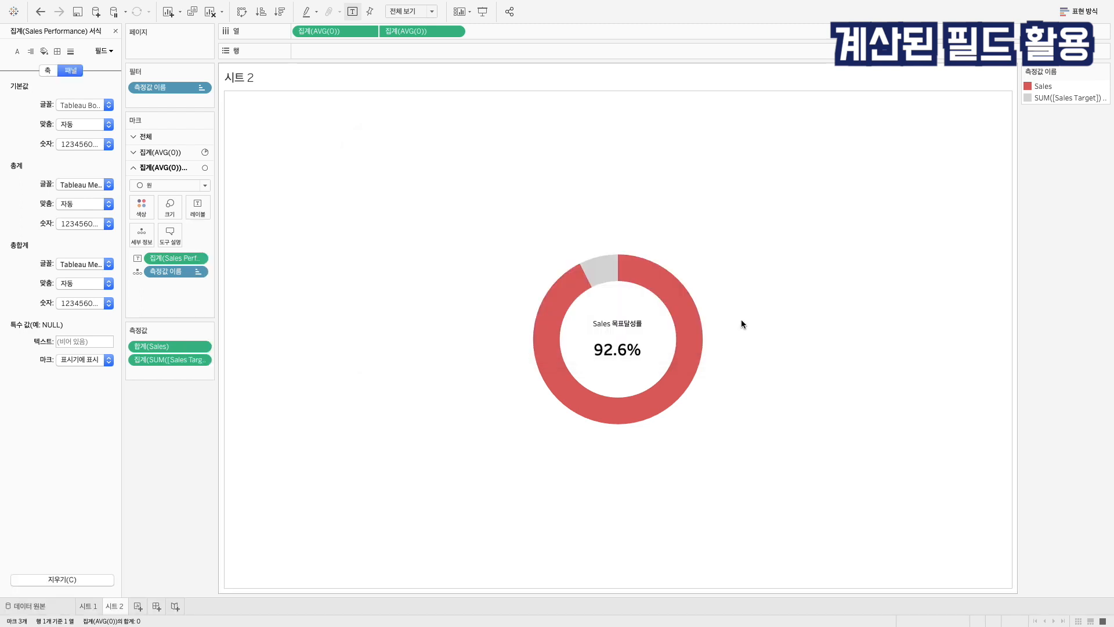
pyautogui.click(115, 32)
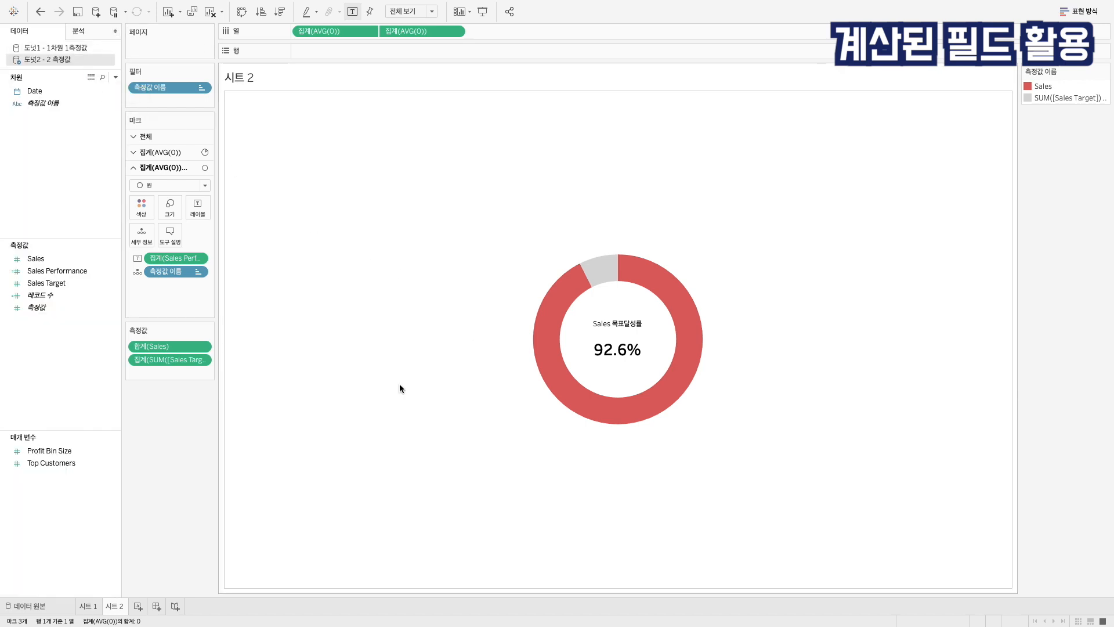
# - Examine the description and formula of the Sales Performance calculated field, then close it
pyautogui.moveTo(592, 367)
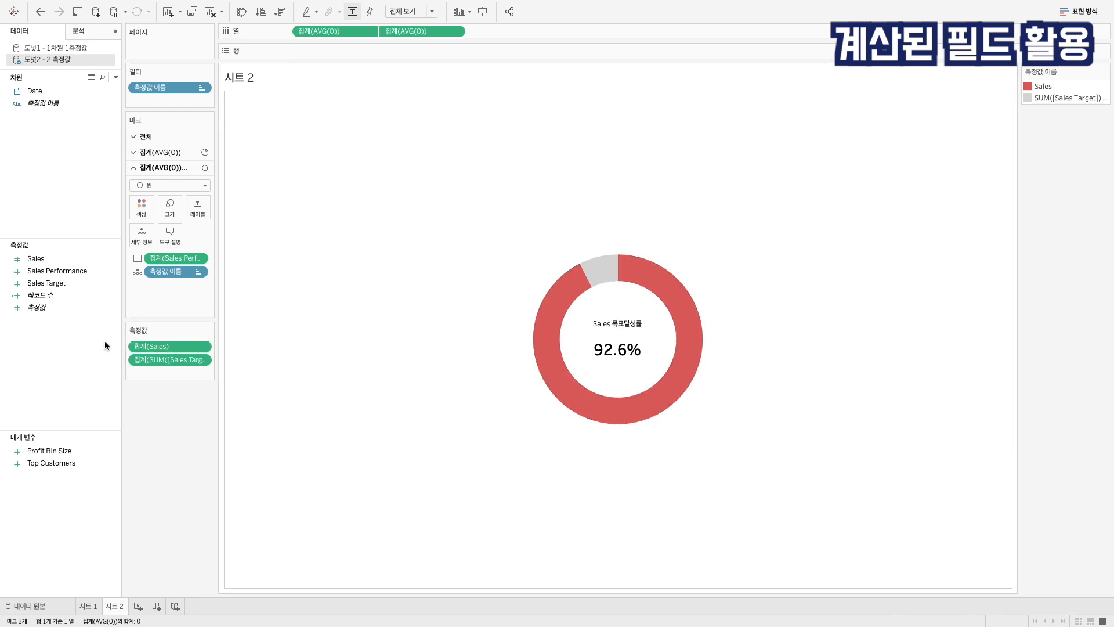
pyautogui.rightClick(82, 270)
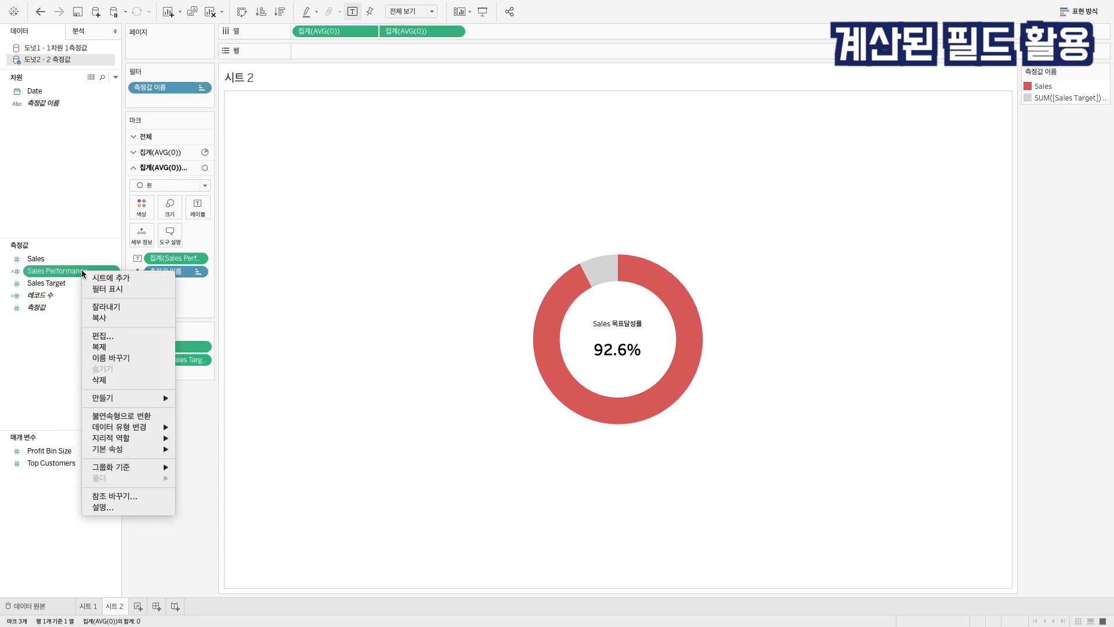
pyautogui.click(100, 505)
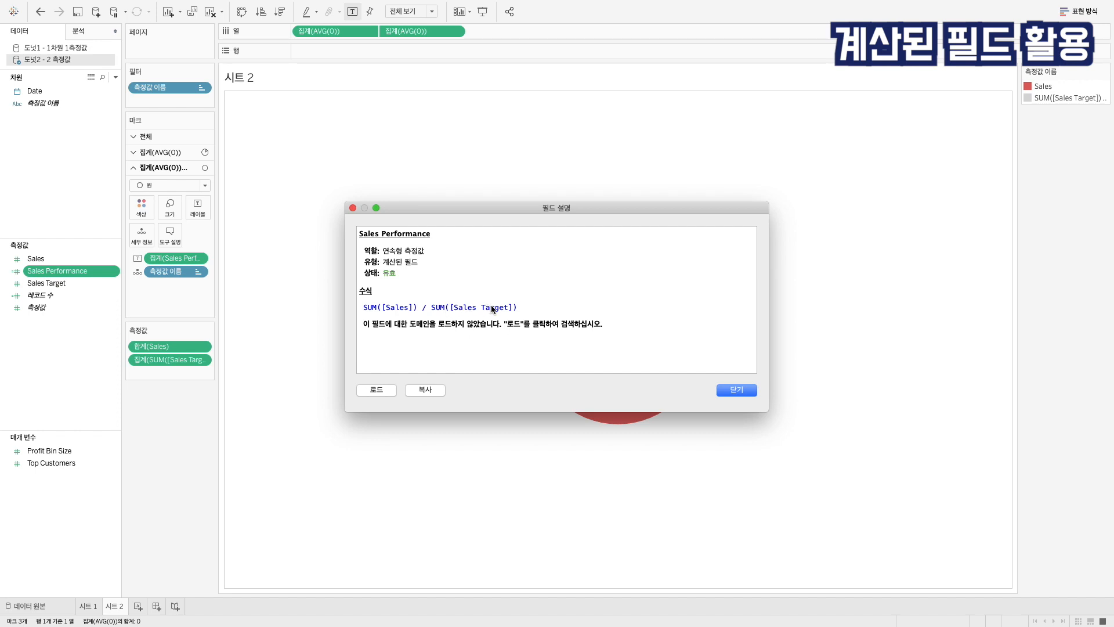
pyautogui.click(736, 390)
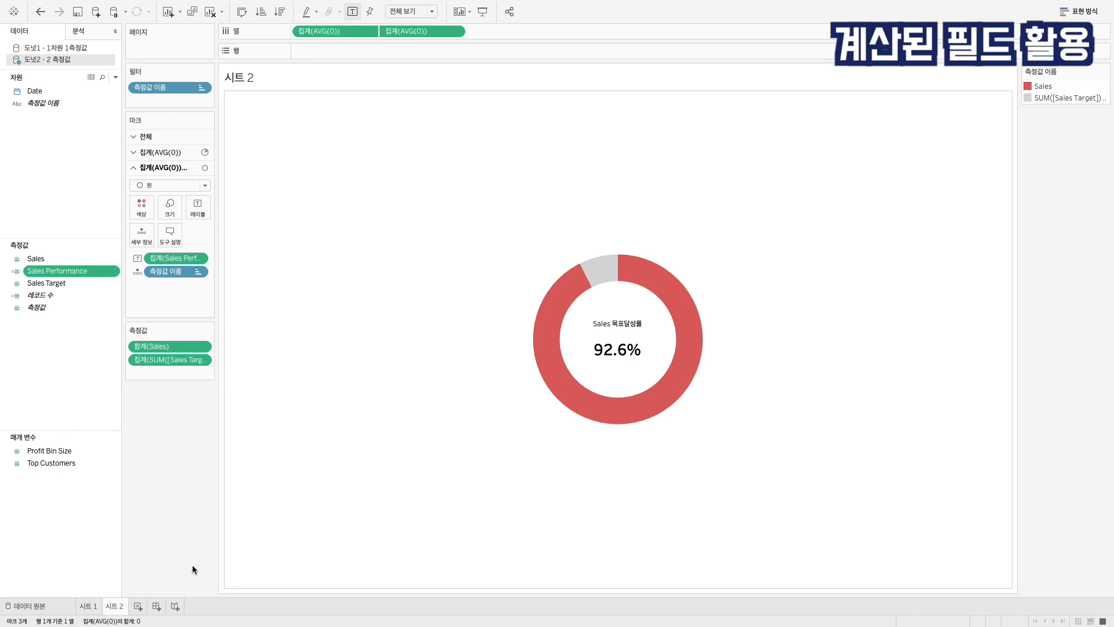
pyautogui.click(86, 607)
pyautogui.click(113, 607)
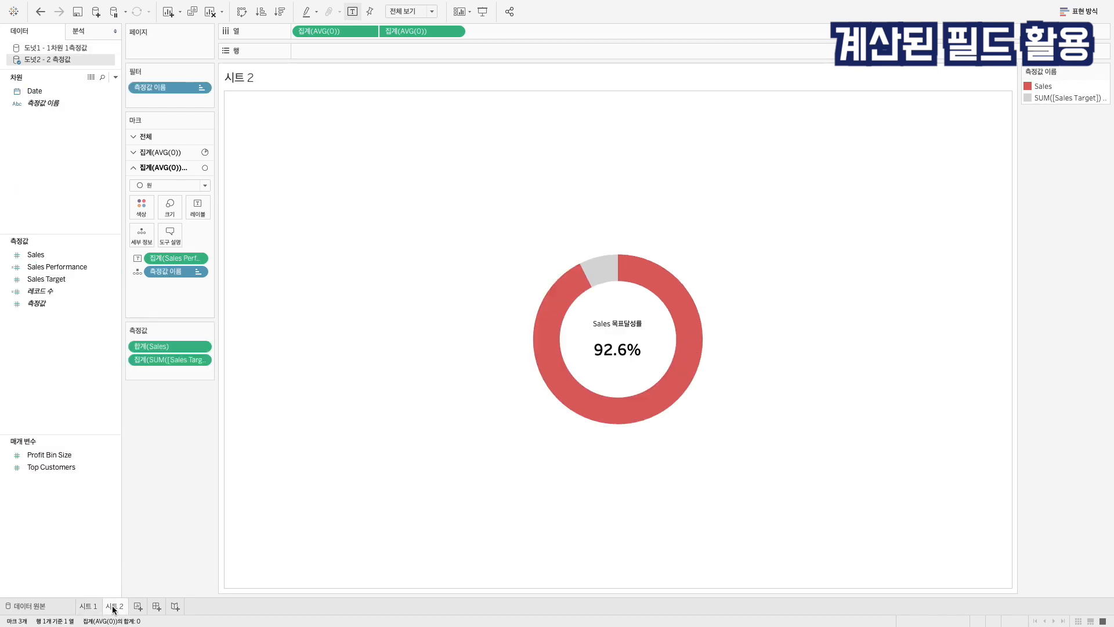
pyautogui.click(95, 607)
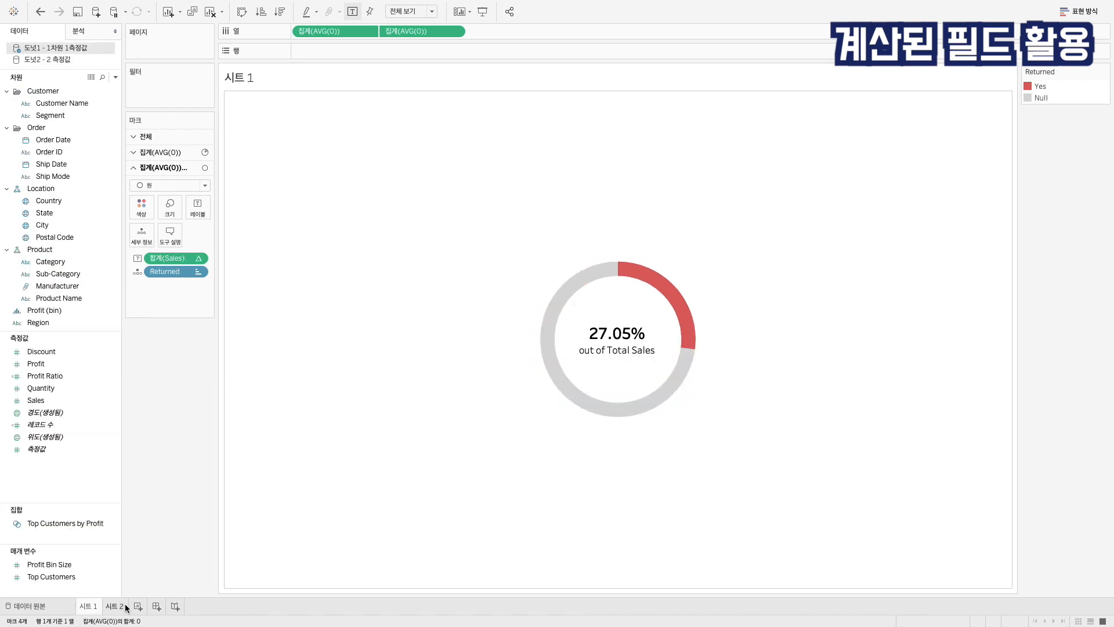
pyautogui.click(124, 607)
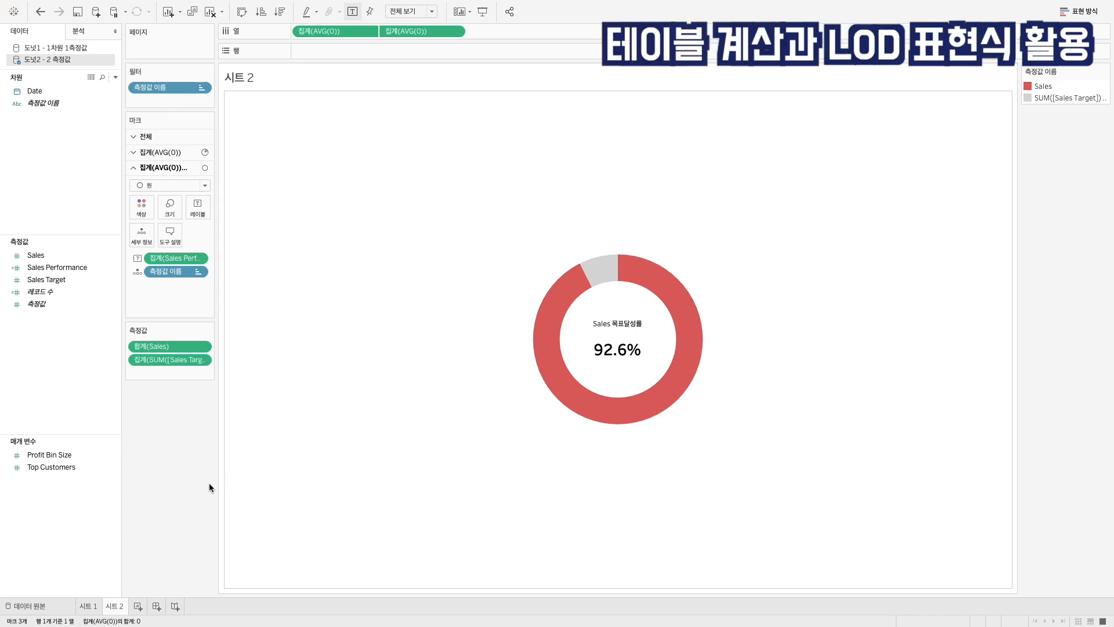
# - Remove the Sales table calculation label from the inner circle of the donut on sheet 1
pyautogui.click(97, 607)
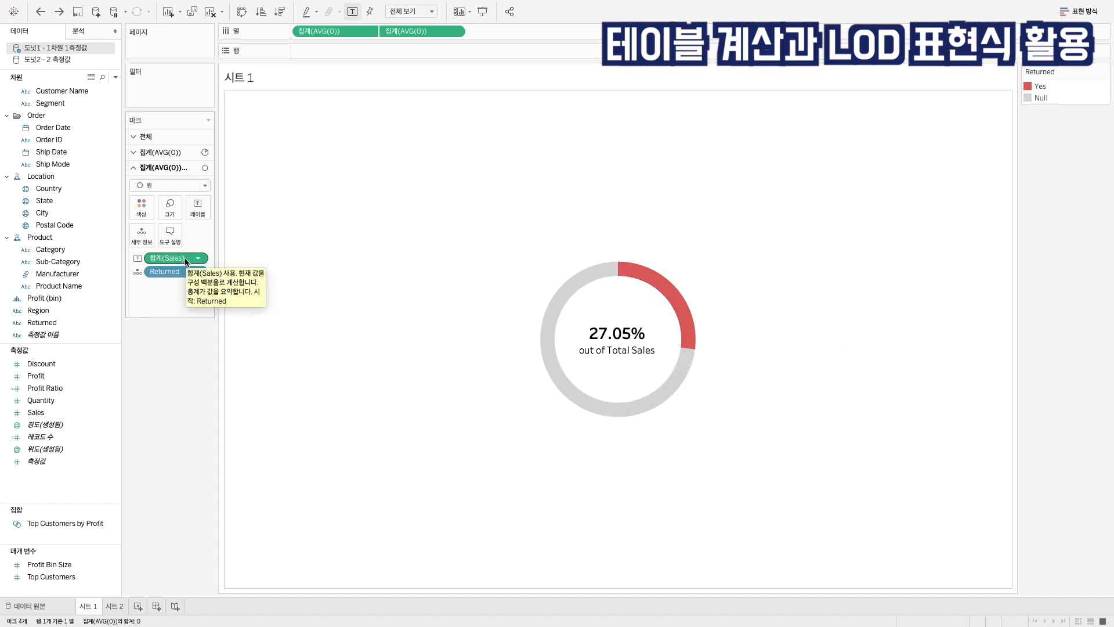
pyautogui.moveTo(186, 262); pyautogui.dragTo(178, 386)
pyautogui.click(115, 607)
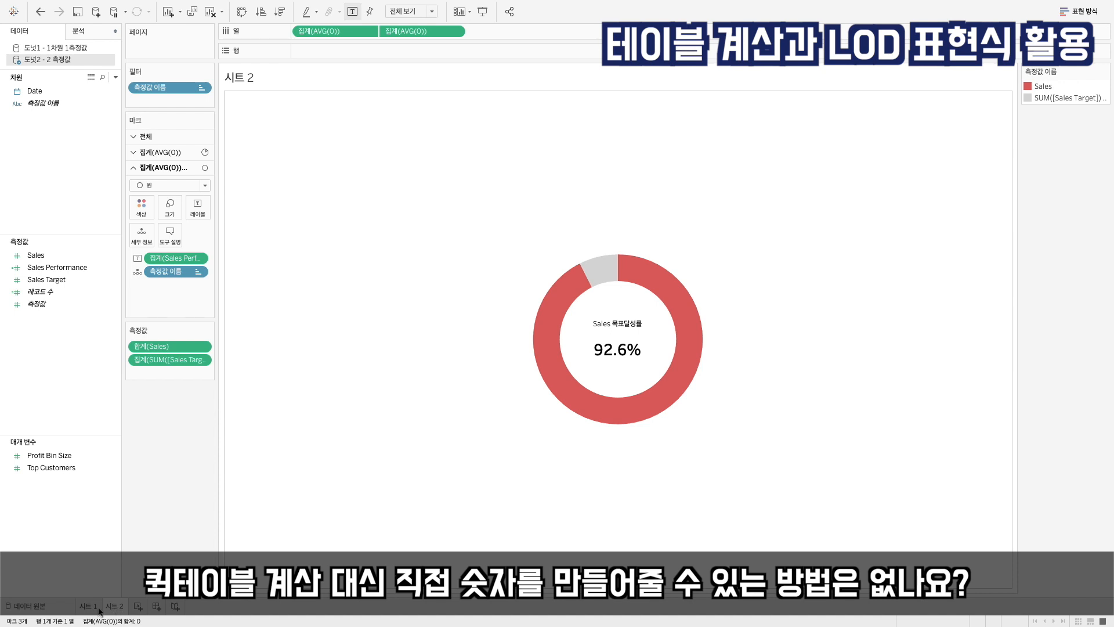
pyautogui.click(88, 607)
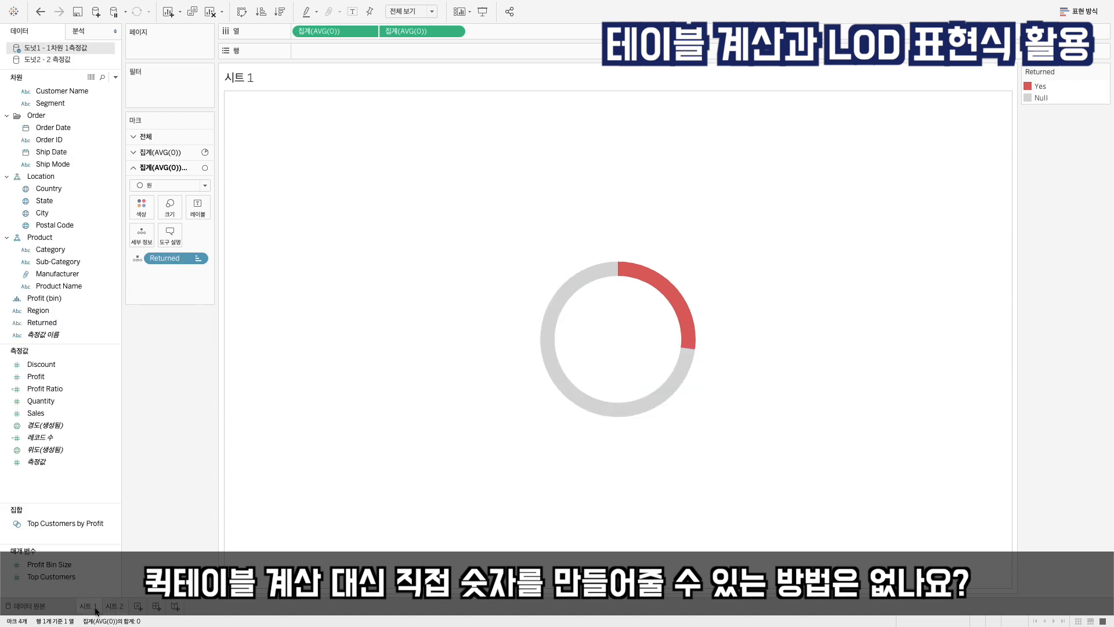
# - Start a new calculated field in the sheet 1 data source and name it "Returned %"
pyautogui.click(116, 77)
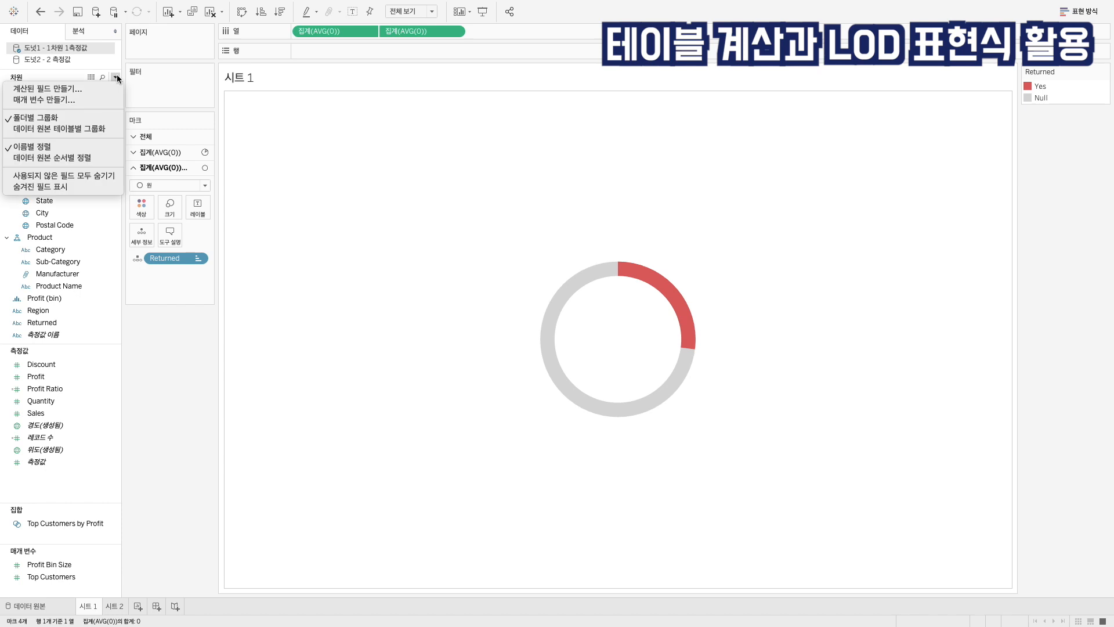
pyautogui.click(99, 87)
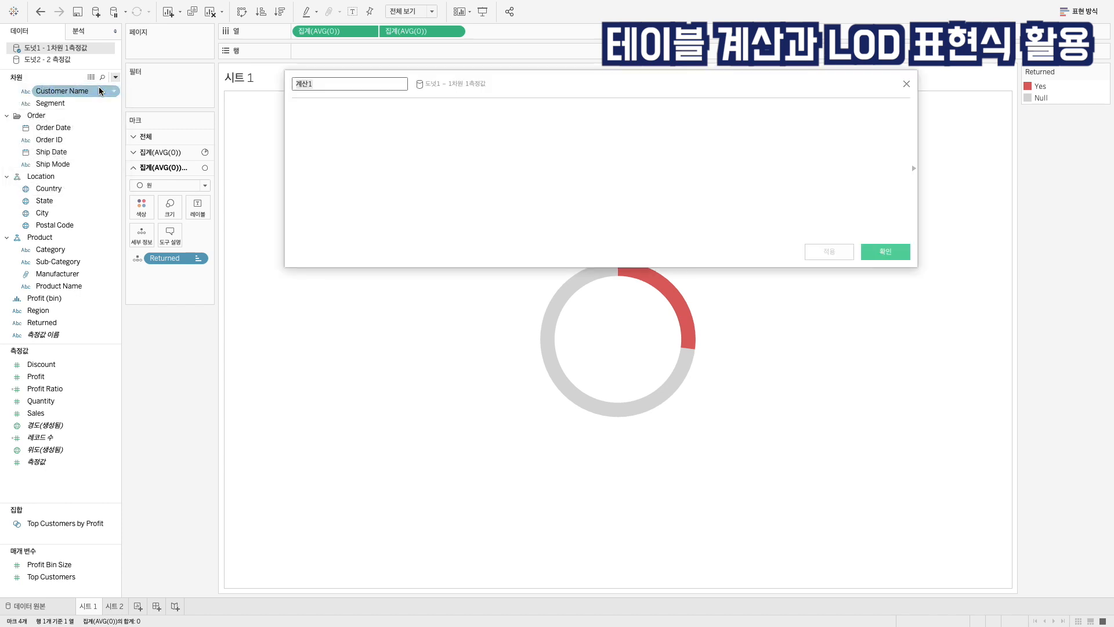
pyautogui.press('BackSpace')
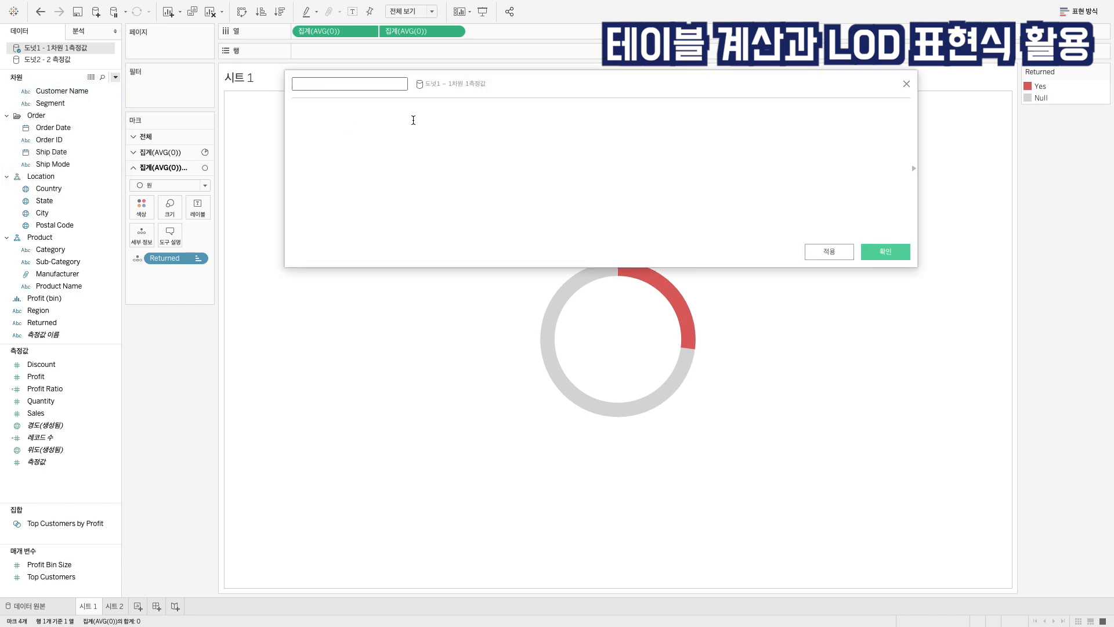
pyautogui.write('Returned ')
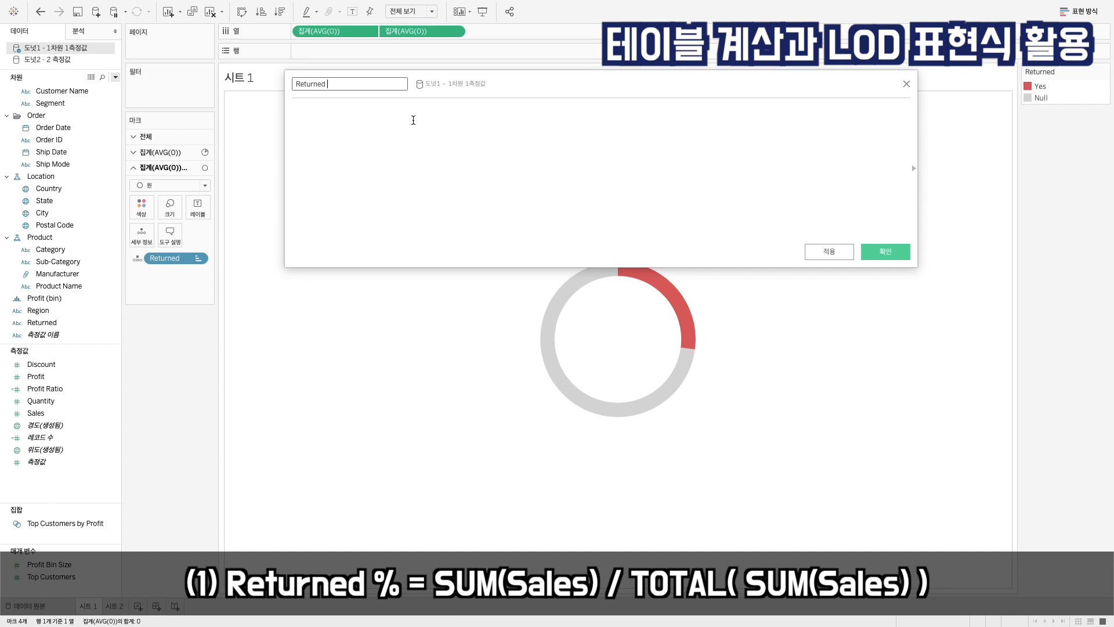
pyautogui.write('%')
# - Enter the formula SUM([Sales]) / SUM([Sales]) for the Returned % field
pyautogui.click(414, 120)
pyautogui.write('SUM([Sales]')
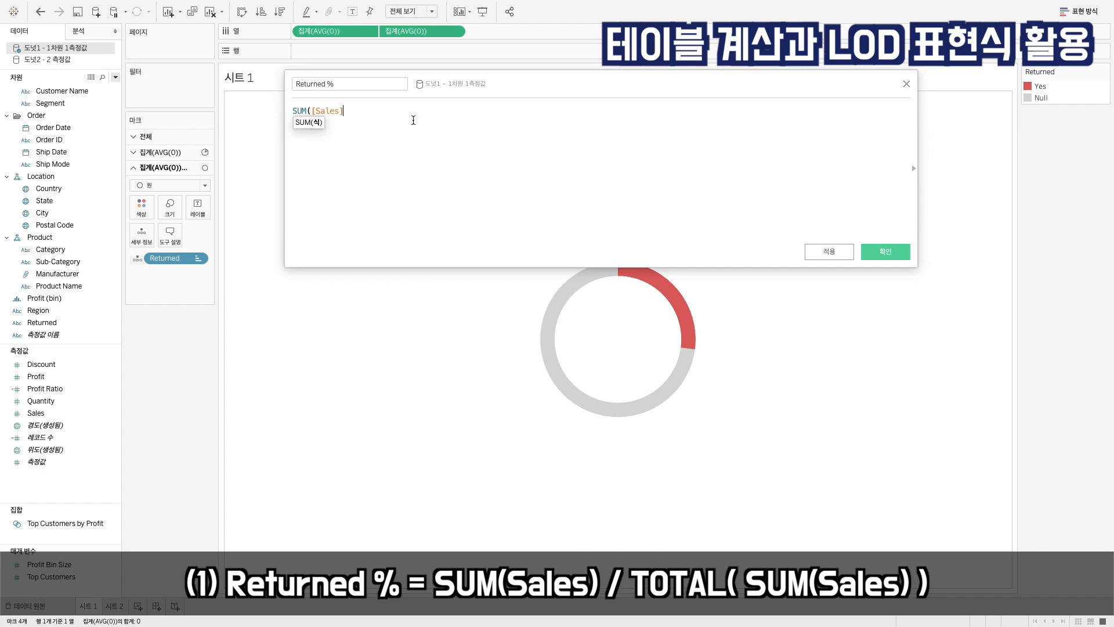
pyautogui.write(') /')
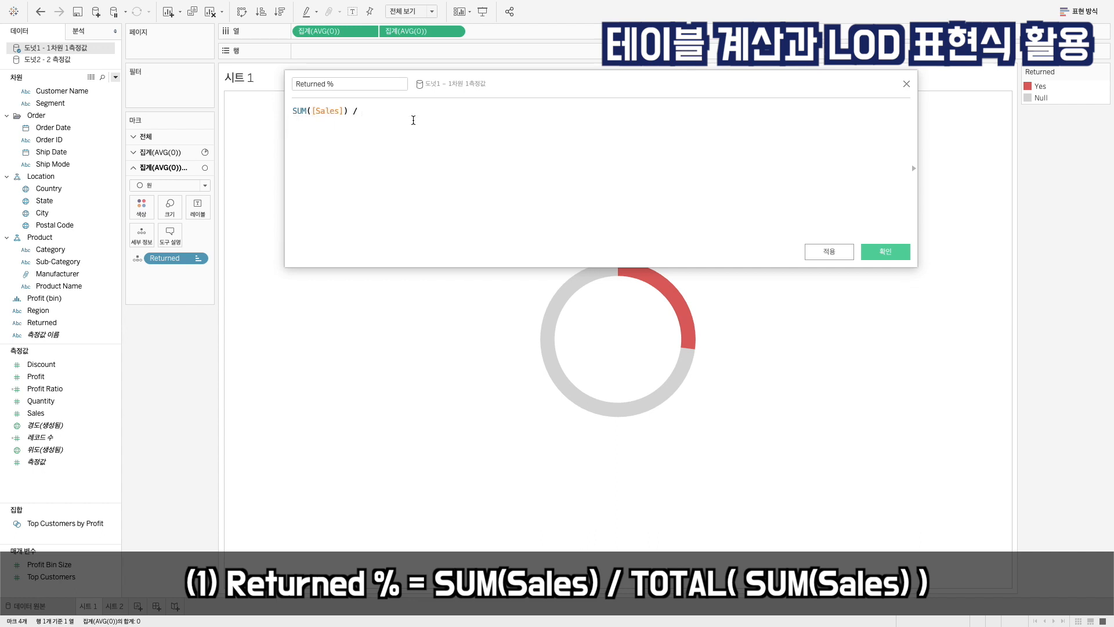
pyautogui.write(' SUM(s')
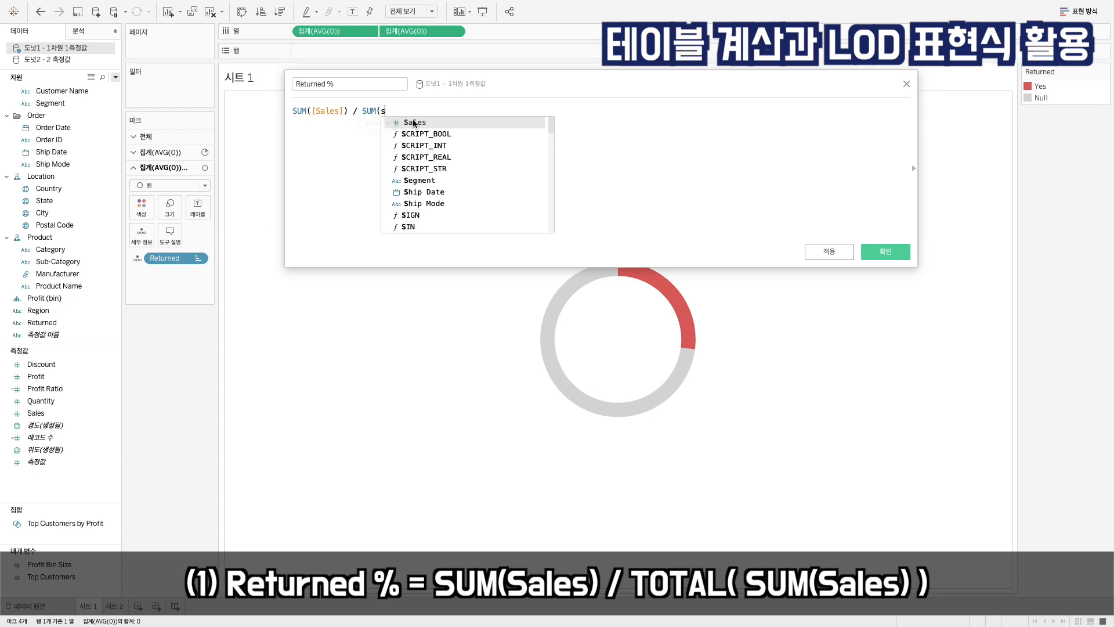
pyautogui.click(413, 120)
pyautogui.write(')')
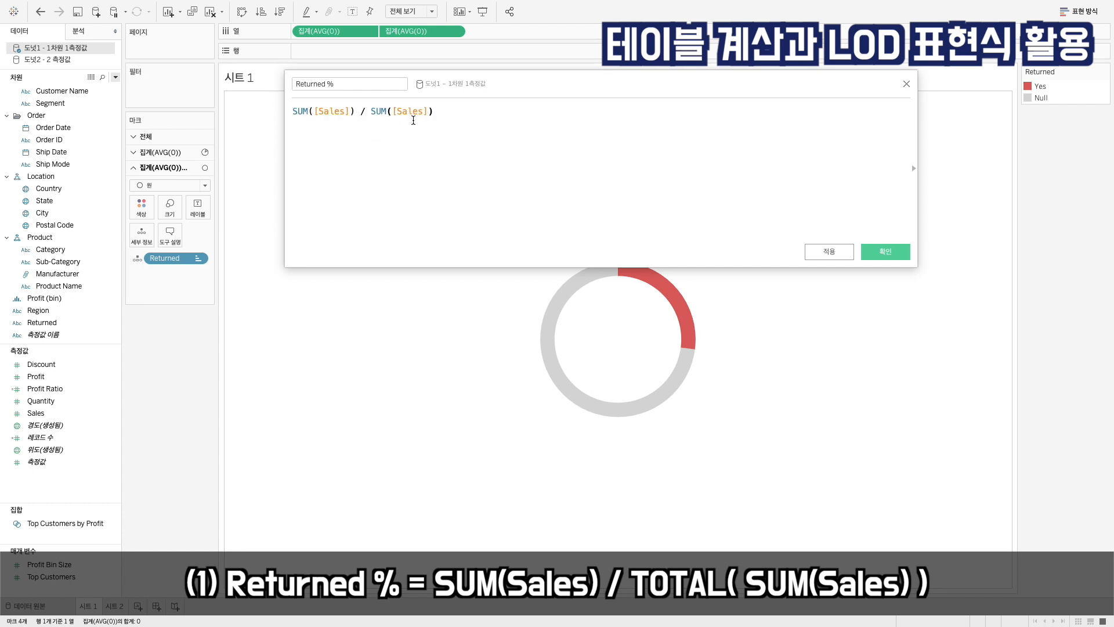
# - Wrap the denominator in TOTAL so the formula reads SUM([Sales]) / TOTAL(SUM([Sales])), and apply it with the editor kept open
pyautogui.scroll(5, 413, 120)
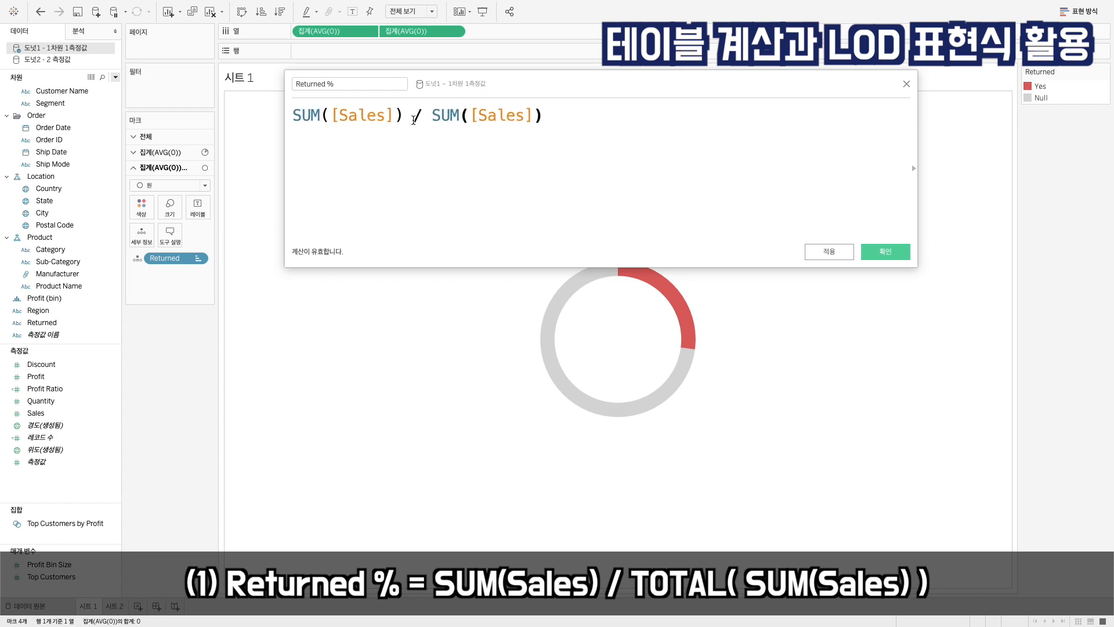
pyautogui.click(431, 119)
pyautogui.write('TOTAL(')
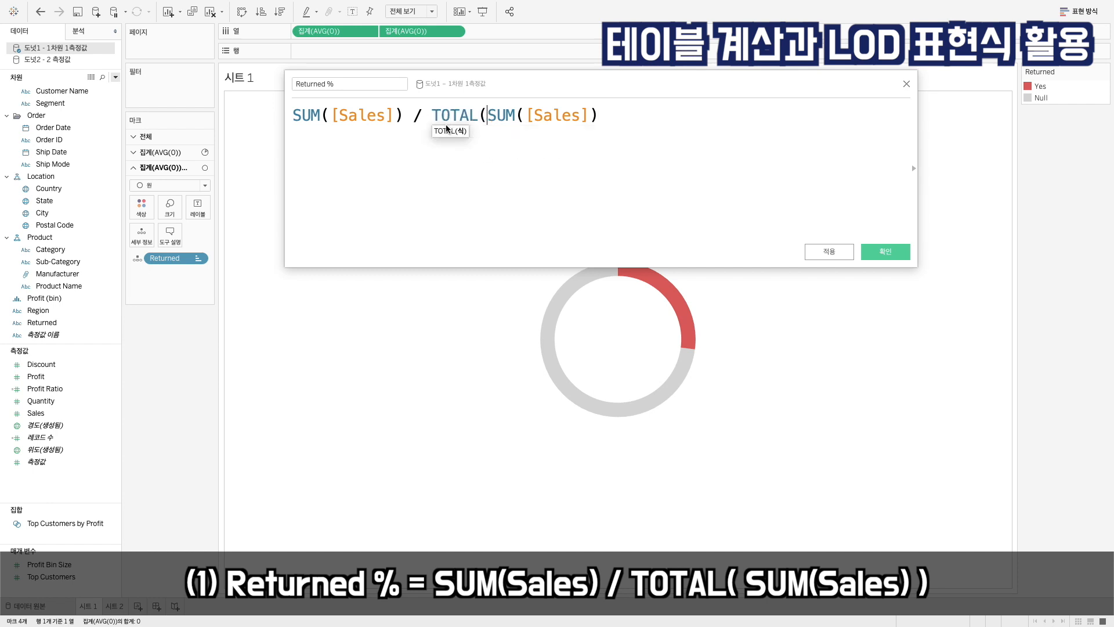
pyautogui.press('End')
pyautogui.write(')')
pyautogui.click(828, 252)
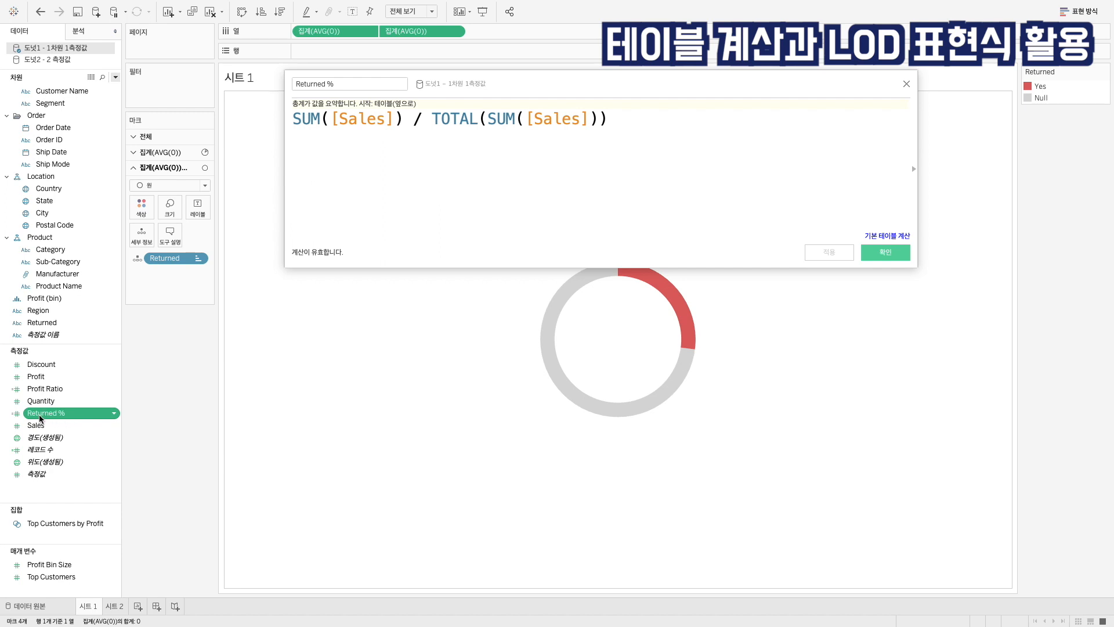
# - Add Returned % as the inner circle's label and set the circle's mark label to always show
pyautogui.moveTo(40, 416); pyautogui.dragTo(193, 207)
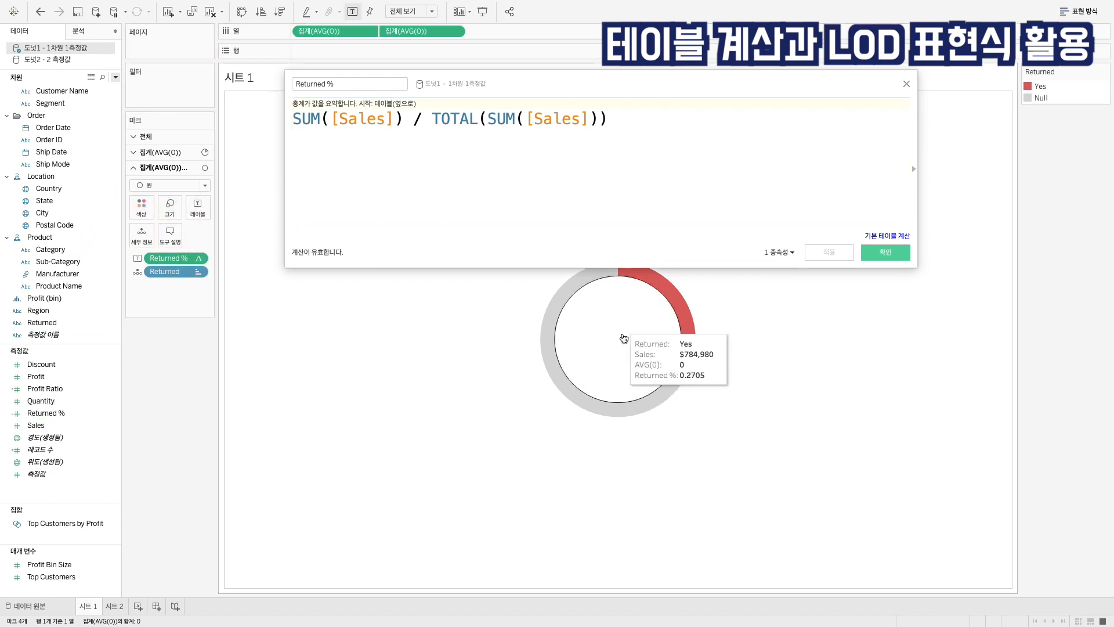
pyautogui.click(601, 335)
pyautogui.rightClick(601, 335)
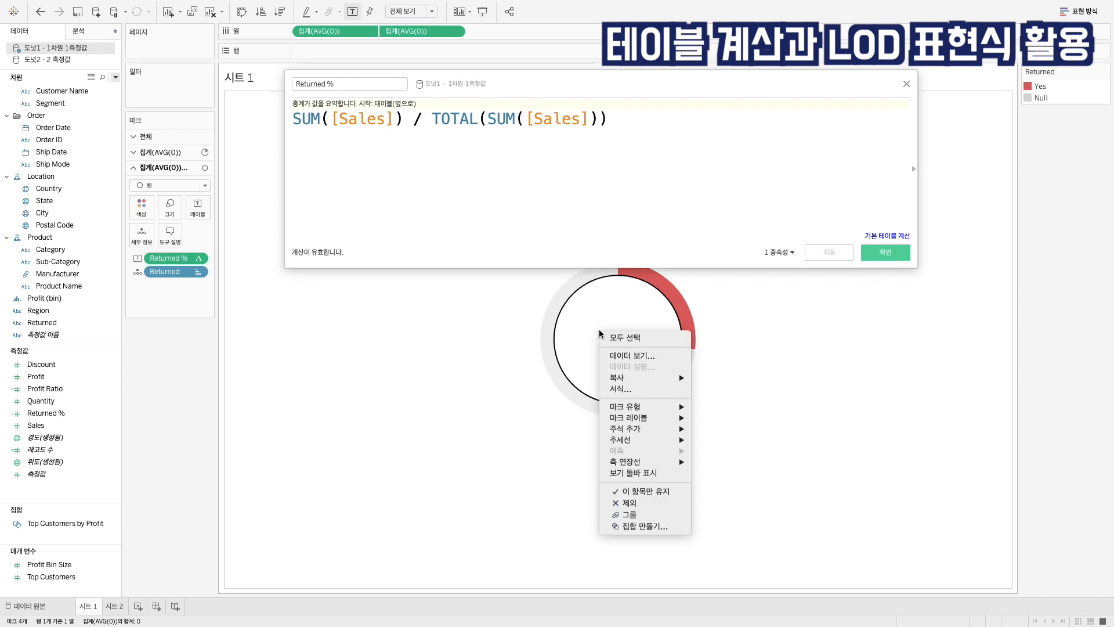
pyautogui.moveTo(650, 418)
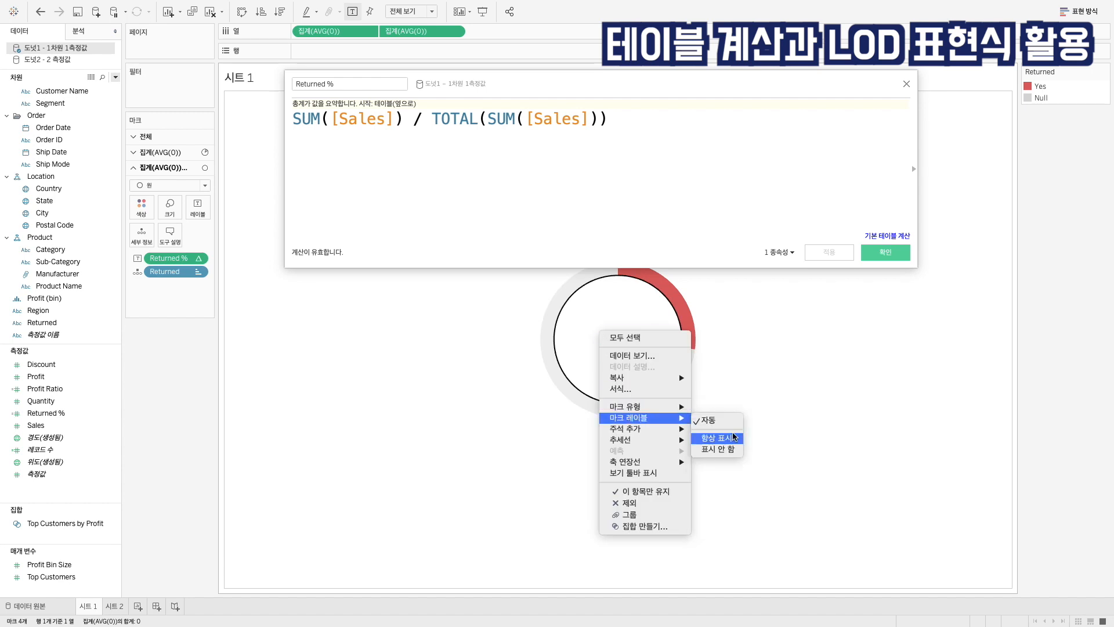
pyautogui.click(717, 437)
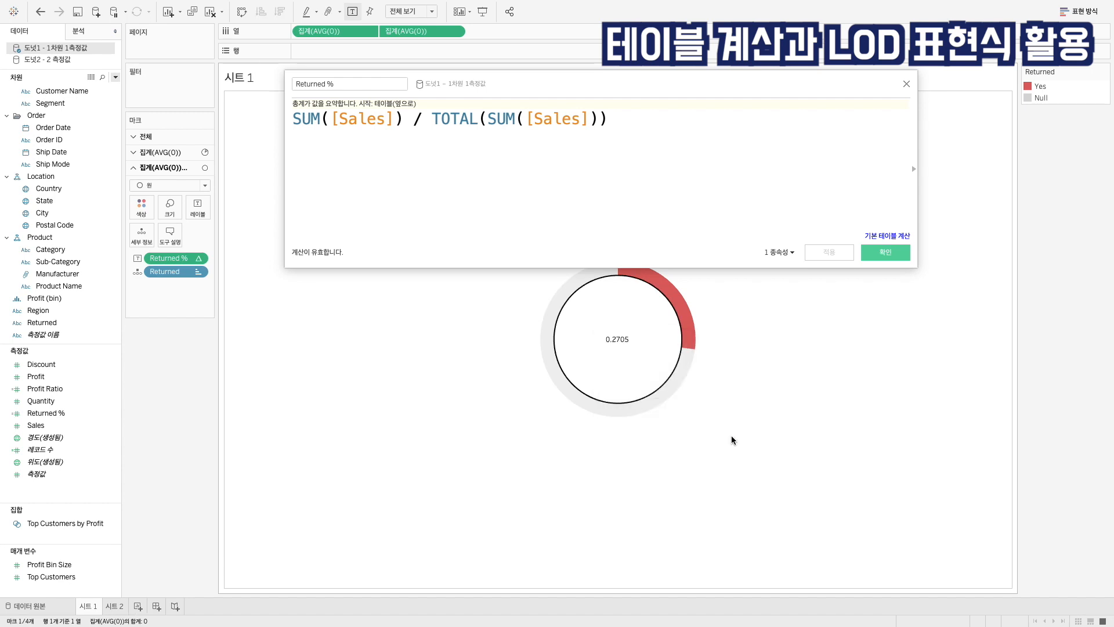
# - Add a second formula, SUM([Sales]) / SUM([Sales]), below a blank line in the Returned % calculation
pyautogui.moveTo(668, 363)
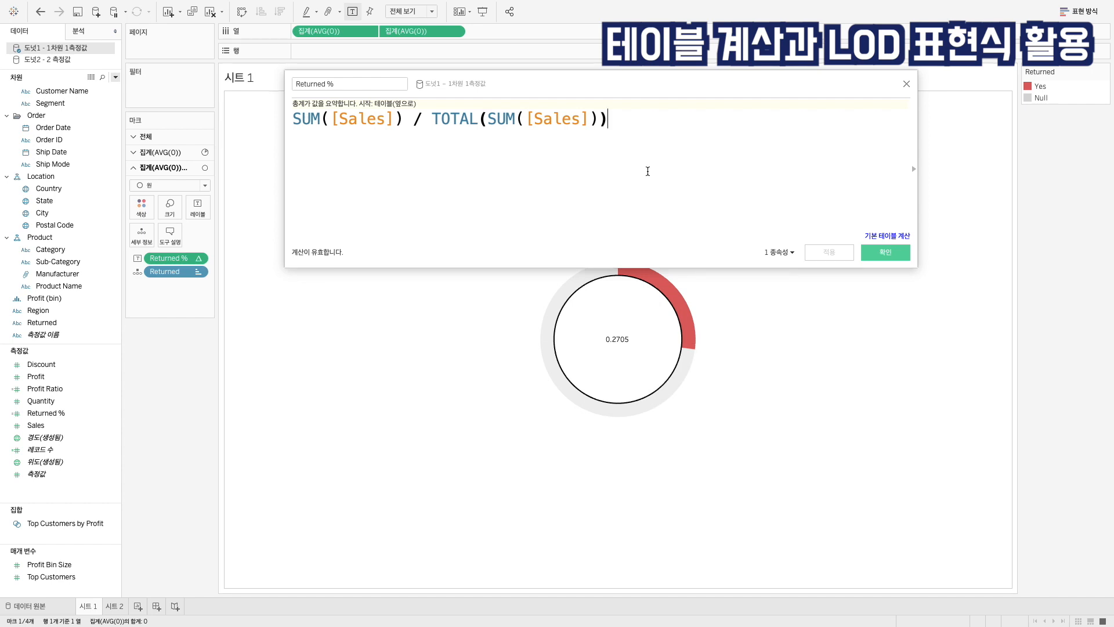
pyautogui.press('Return')
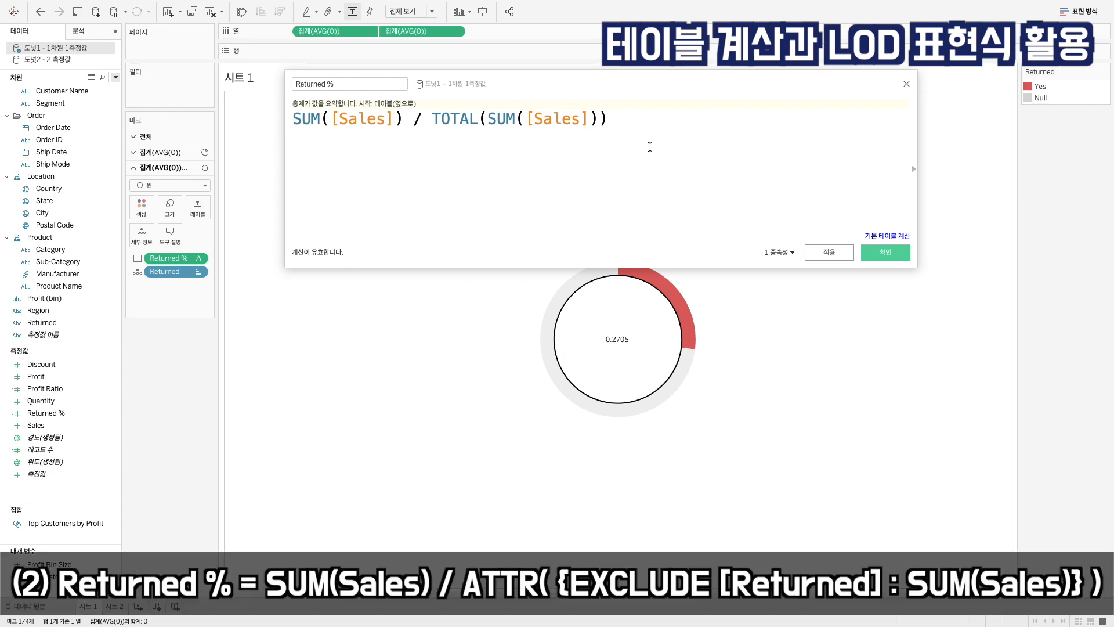
pyautogui.write('SUM([Sales]')
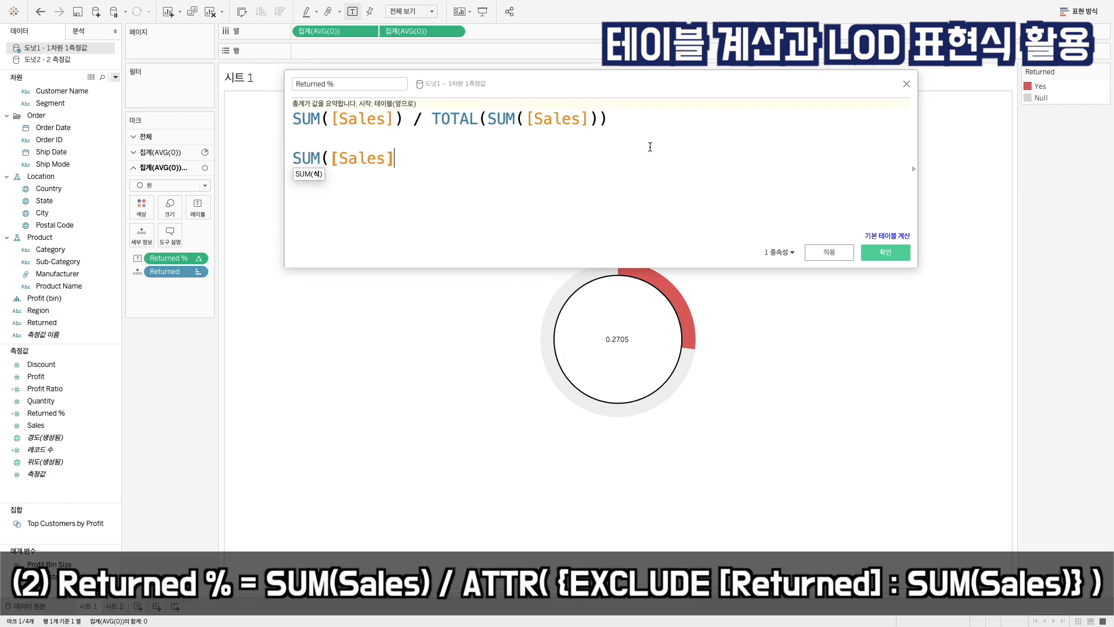
pyautogui.write(') / SUM(sap')
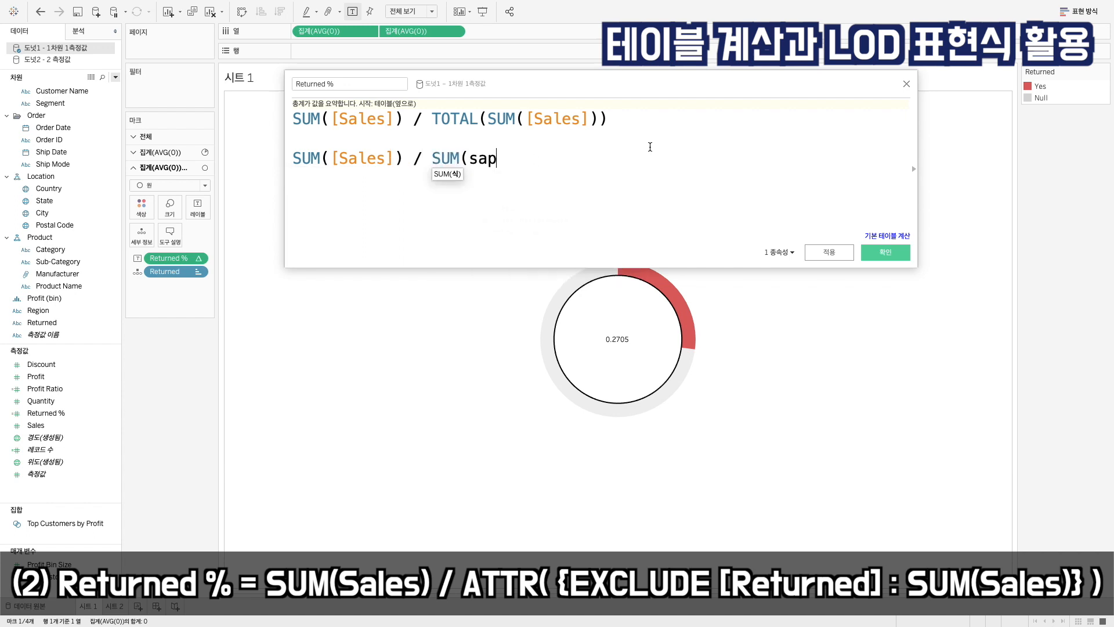
pyautogui.press('BackSpace')
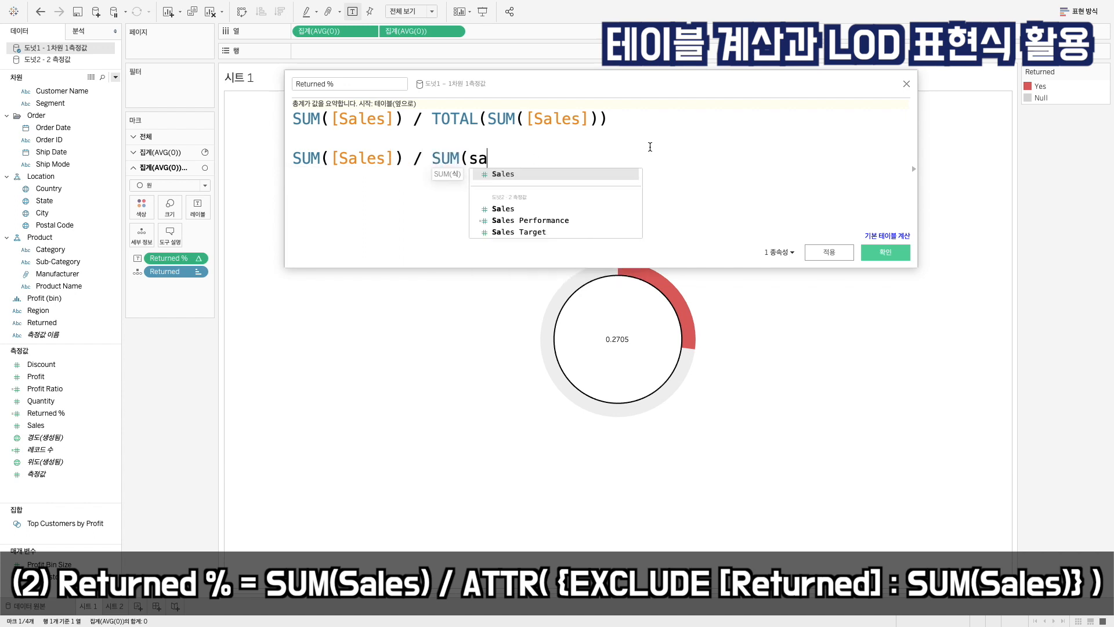
pyautogui.press('Return')
pyautogui.write(')')
# - Insert an opening brace and the EXCLUDE keyword before the denominator SUM([Sales]) in the second formula
pyautogui.press('Left')
pyautogui.press('Left')
pyautogui.press('Left')
pyautogui.press('Left')
pyautogui.press('Left')
pyautogui.press('Left')
pyautogui.press('Left')
pyautogui.press('Left')
pyautogui.press('Left')
pyautogui.press('Left')
pyautogui.press('Left')
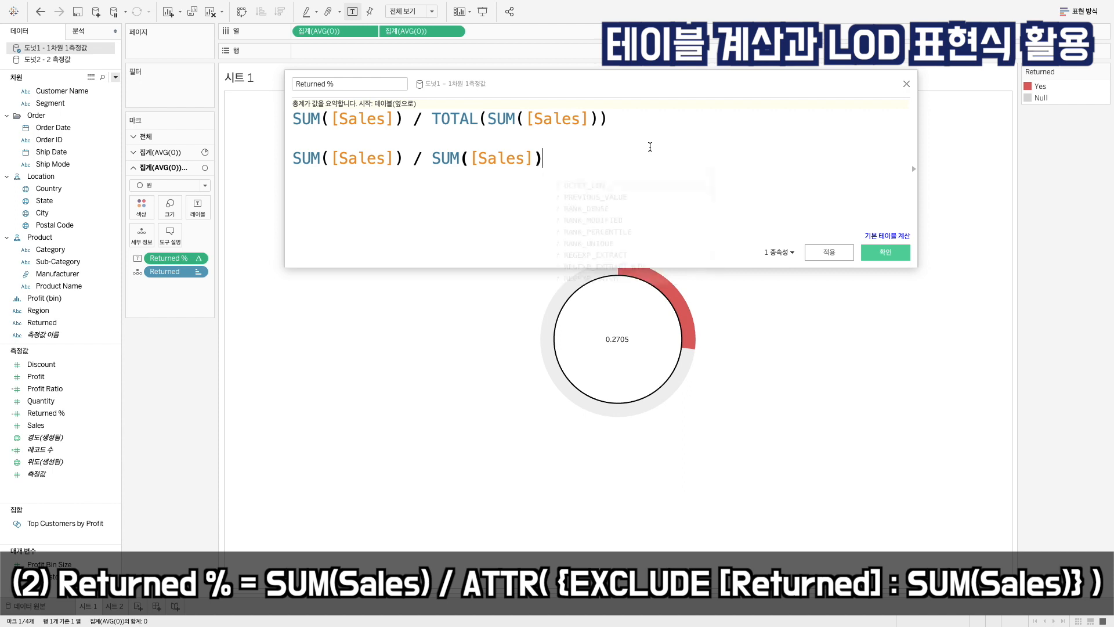
pyautogui.press('Left')
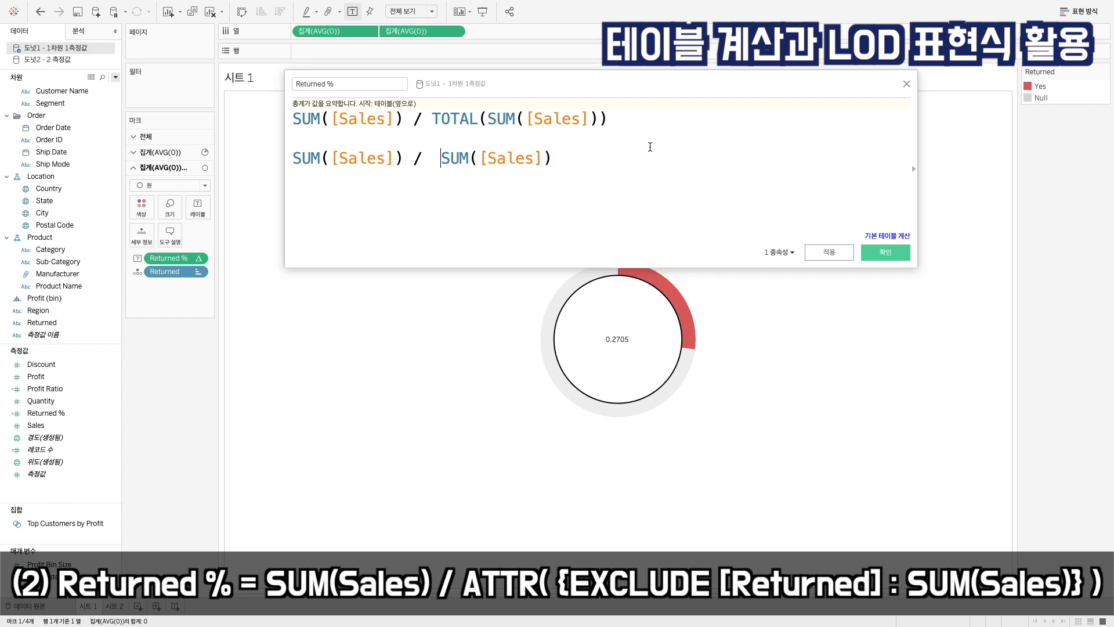
pyautogui.press('Left')
pyautogui.write('ex')
pyautogui.press('Return')
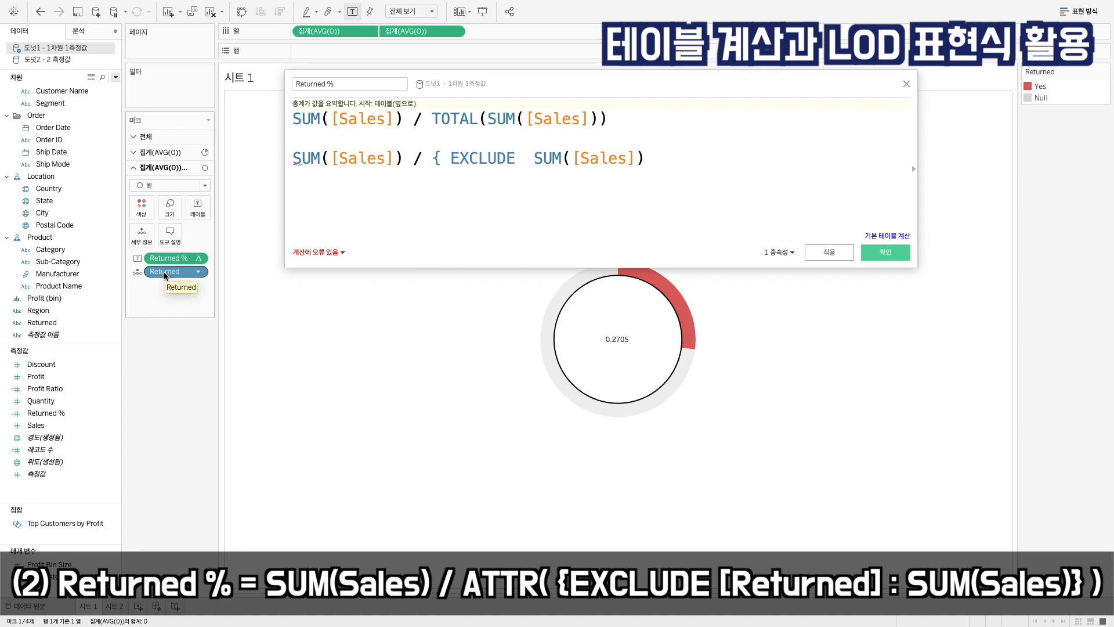
# - Specify [Returned] as the dimension to exclude, followed by a colon before the denominator's SUM([Sales])
pyautogui.write('re')
pyautogui.press('Down')
pyautogui.press('Down')
pyautogui.press('Down')
pyautogui.press('Down')
pyautogui.press('Down')
pyautogui.press('Down')
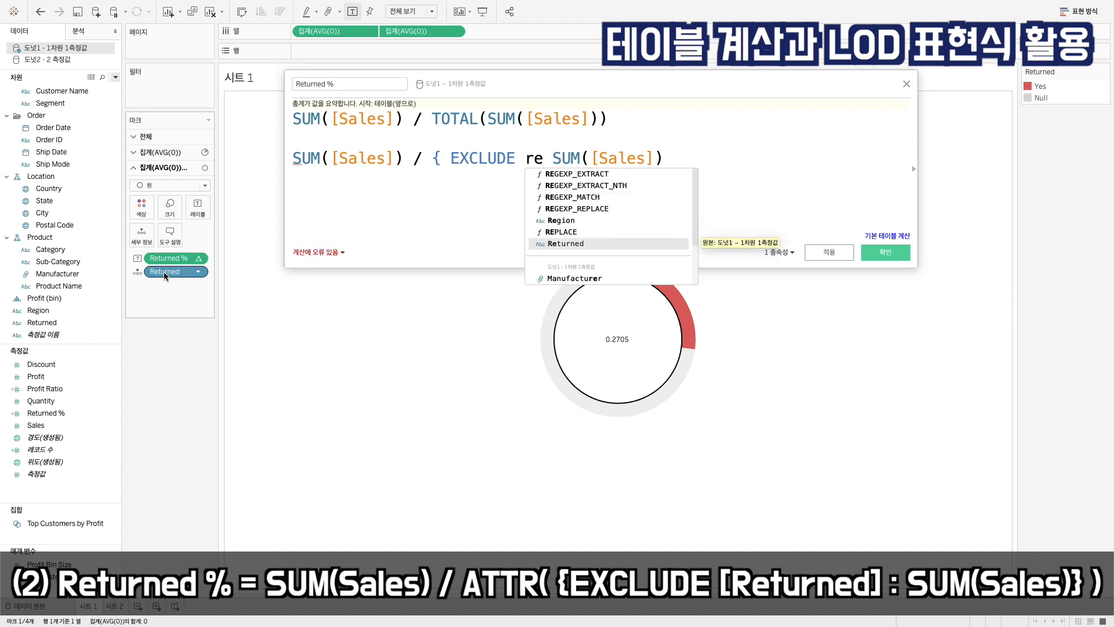
pyautogui.press('Return')
pyautogui.write('L')
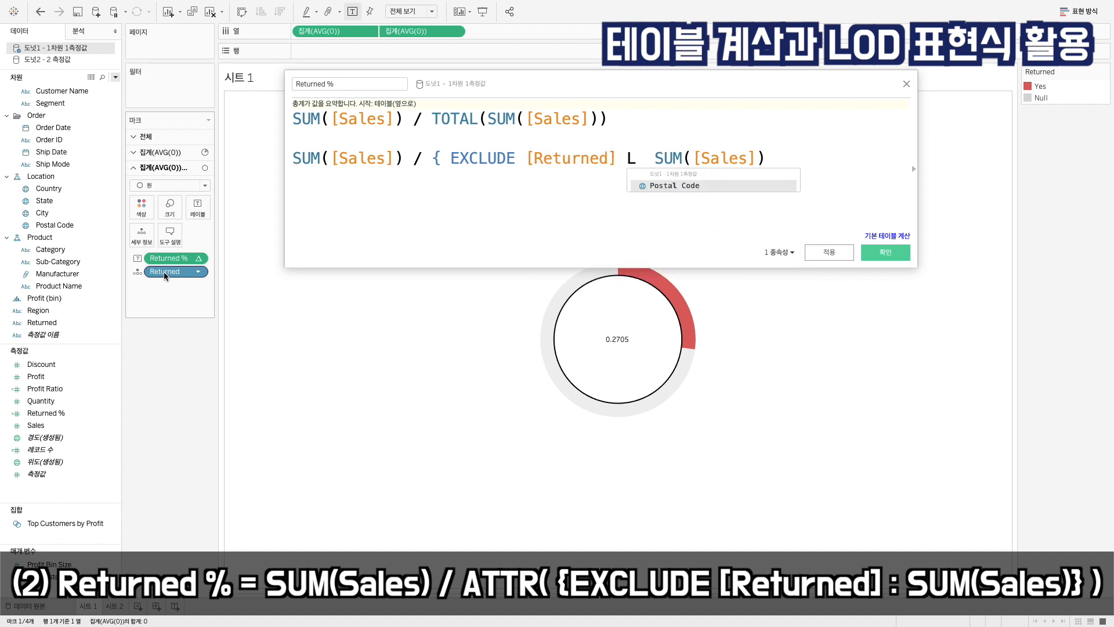
pyautogui.press('BackSpace')
pyautogui.press('BackSpace')
pyautogui.write(':')
# - Close the LOD expression with a brace after SUM([Sales]), giving { EXCLUDE [Returned] : SUM([Sales]) }
pyautogui.press('Right')
pyautogui.press('Right')
pyautogui.press('Right')
pyautogui.press('Right')
pyautogui.press('Right')
pyautogui.press('Right')
pyautogui.press('Right')
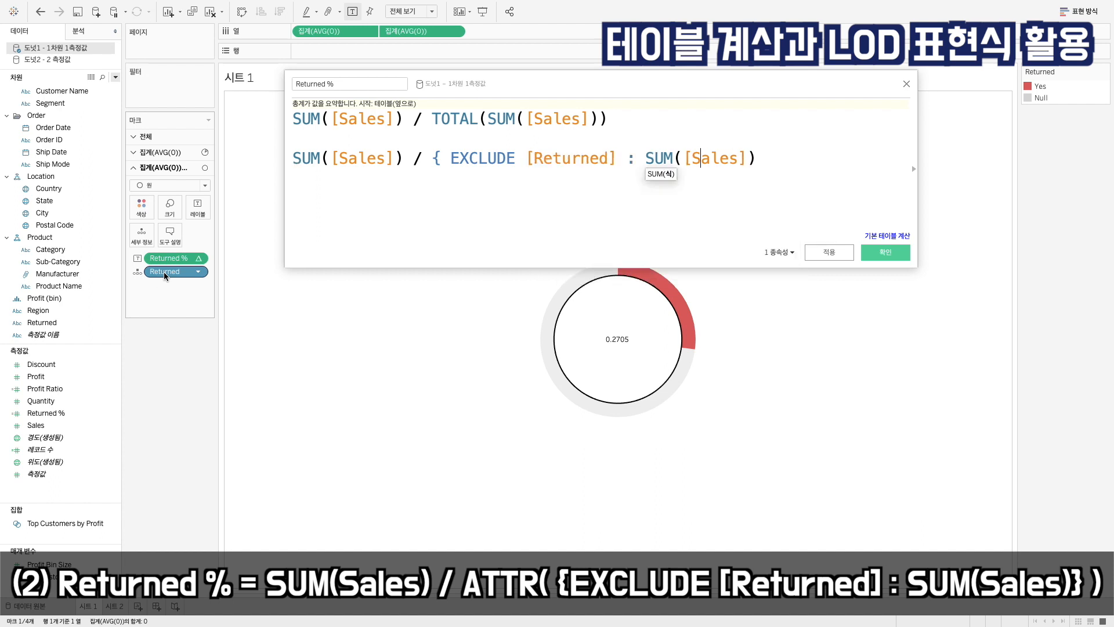
pyautogui.press('Right')
pyautogui.press('Right')
pyautogui.press('Right')
pyautogui.press('Right')
pyautogui.press('Right')
pyautogui.press('Right')
pyautogui.write('}')
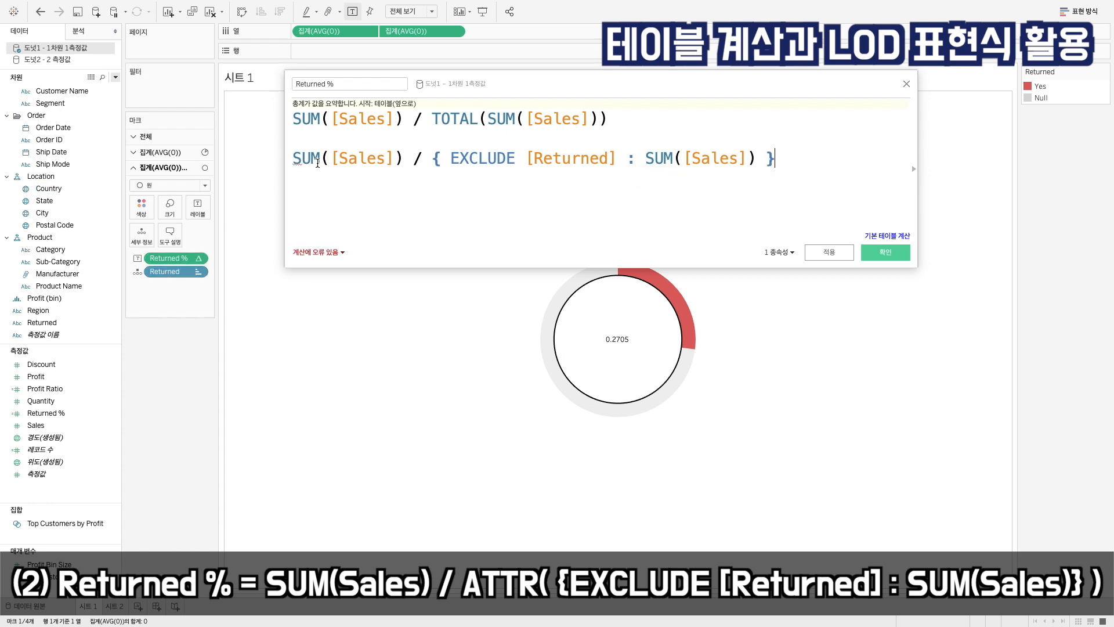
# - Wrap the EXCLUDE expression in ATTR so the denominator reads ATTR({ EXCLUDE [Returned] : SUM([Sales]) })
pyautogui.click(432, 159)
pyautogui.write('ATTR')
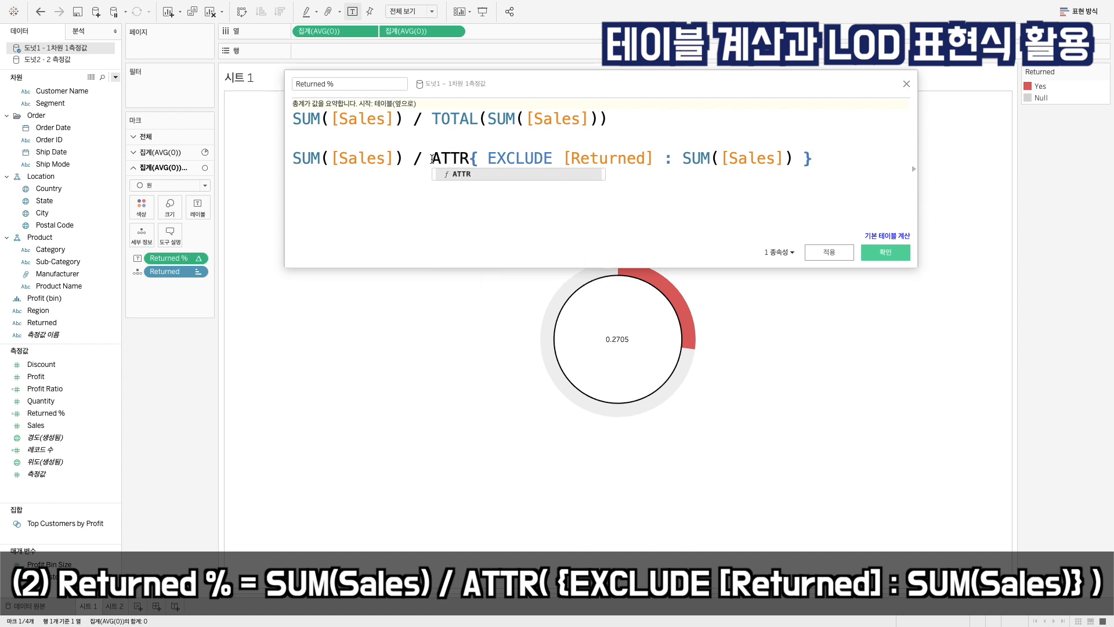
pyautogui.write('(')
pyautogui.press('End')
pyautogui.write(')')
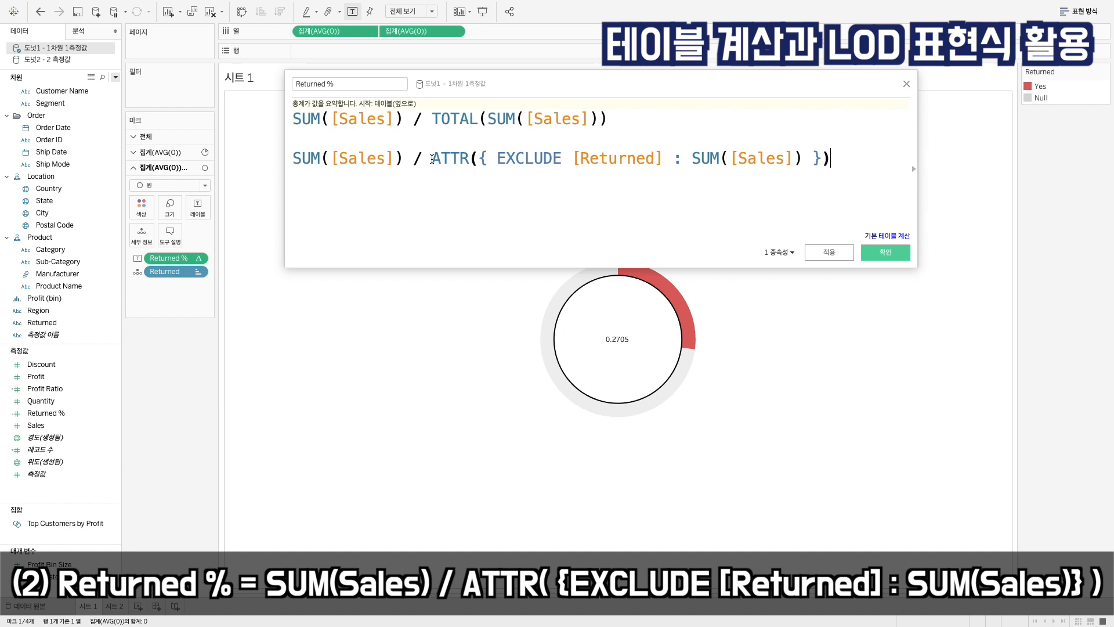
# - Comment out the first formula, the one using TOTAL, with // and apply the Returned % calculation with the editor kept open
pyautogui.click(294, 117)
pyautogui.write('//')
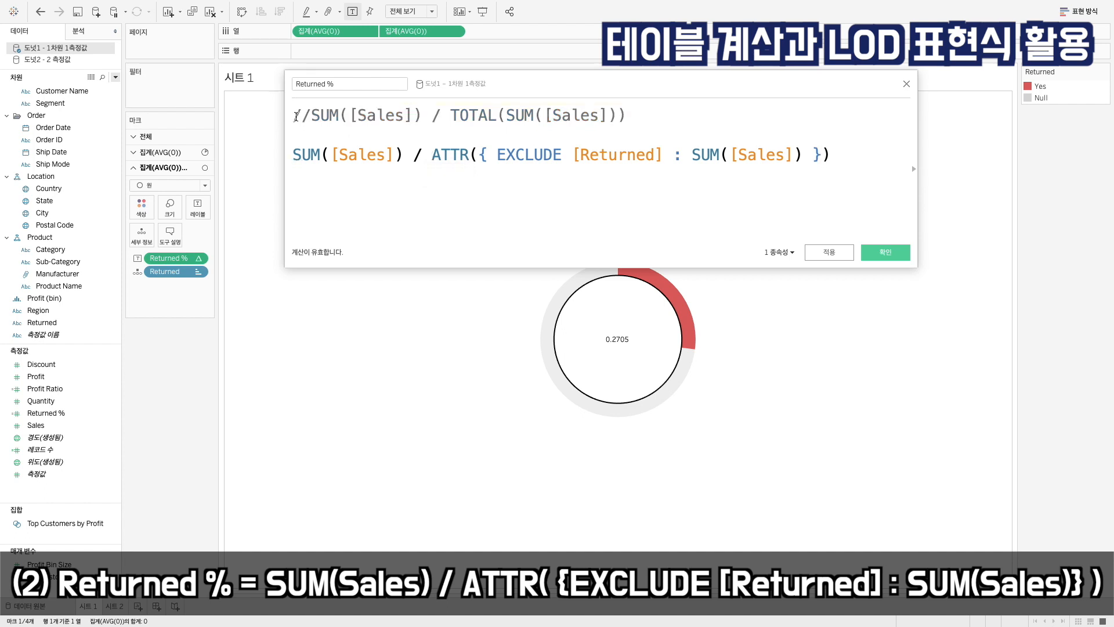
pyautogui.click(828, 253)
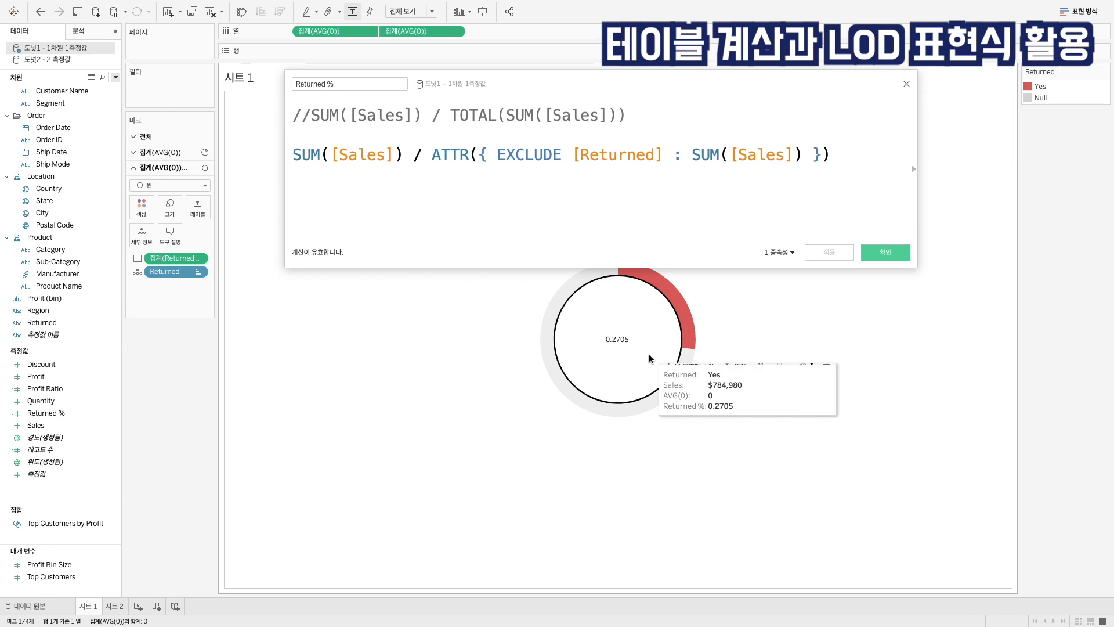
pyautogui.click(744, 334)
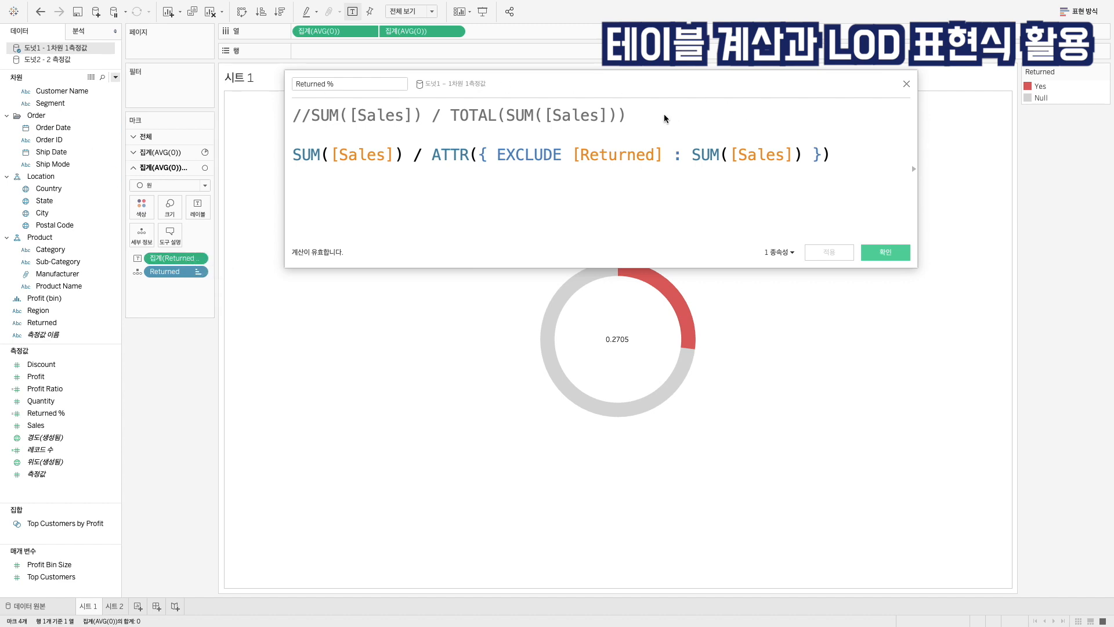
pyautogui.click(847, 154)
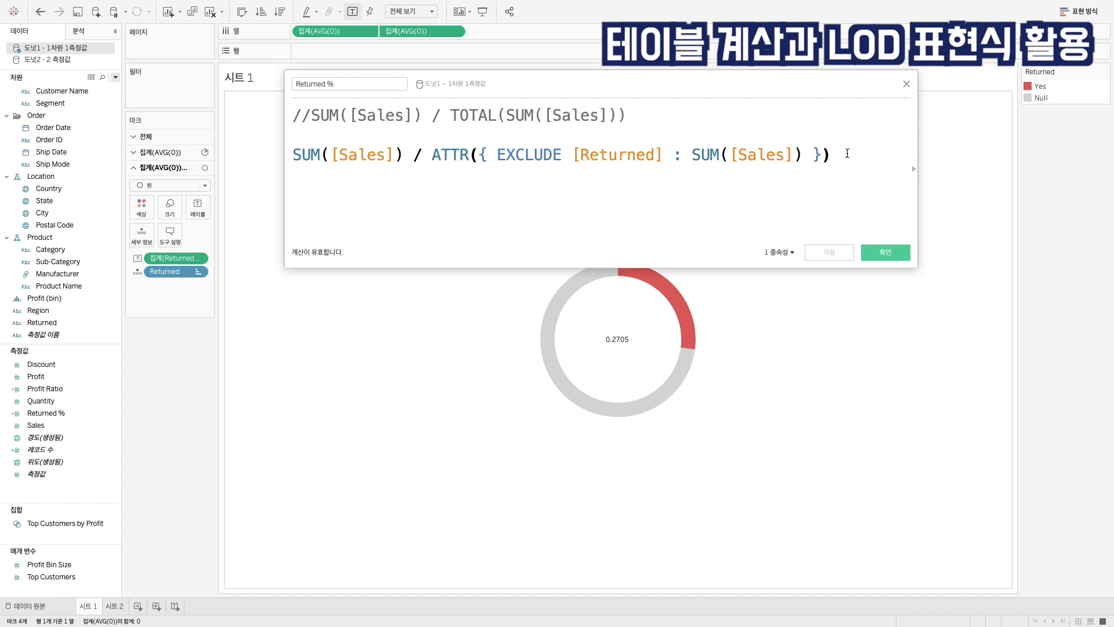